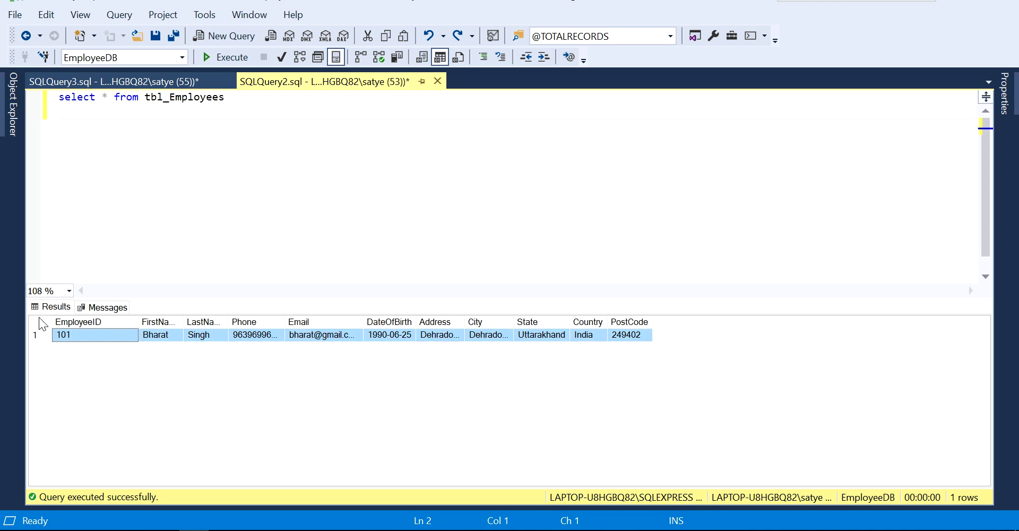
Step: Switch to the blank Excel workbook, paste the copied query result with headers at A1, and autofit column A
{"action": "left_click", "coordinate": [85, 346]}
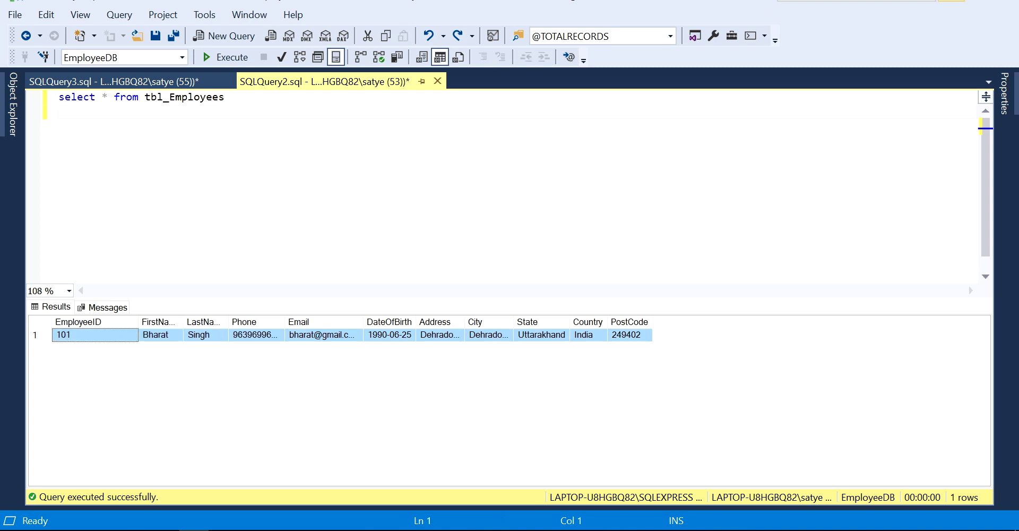
{"action": "key", "text": "super+d"}
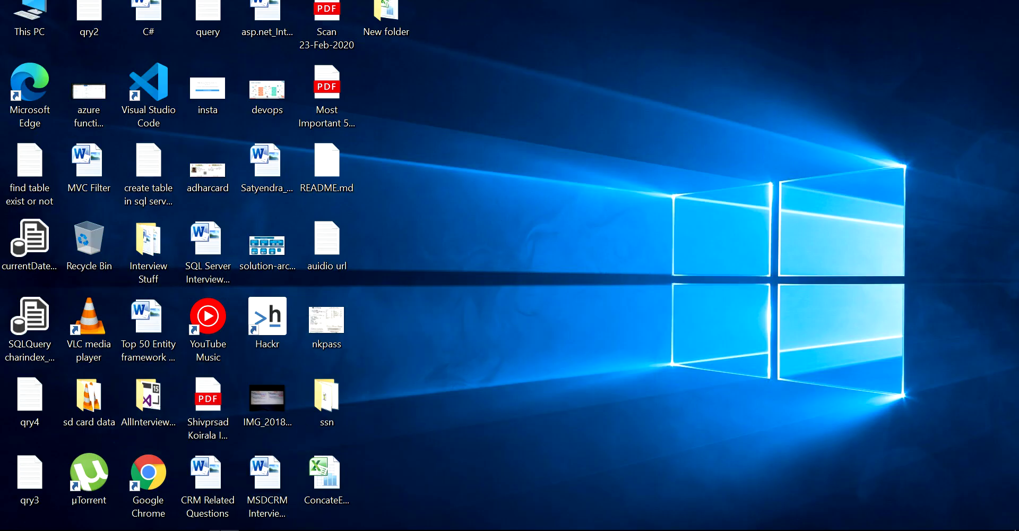
{"action": "left_click", "coordinate": [145, 472]}
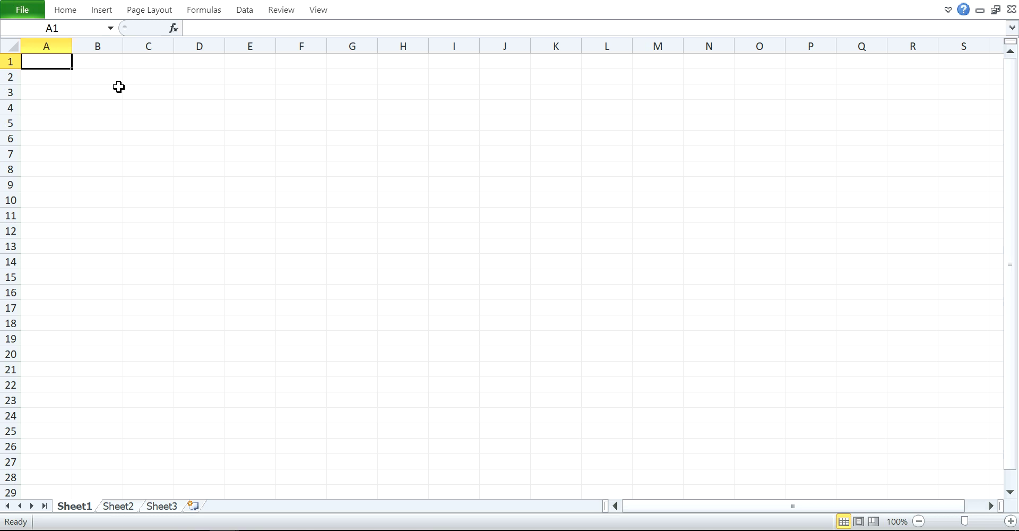
{"action": "key", "text": "ctrl+v"}
{"action": "left_click", "coordinate": [47, 64]}
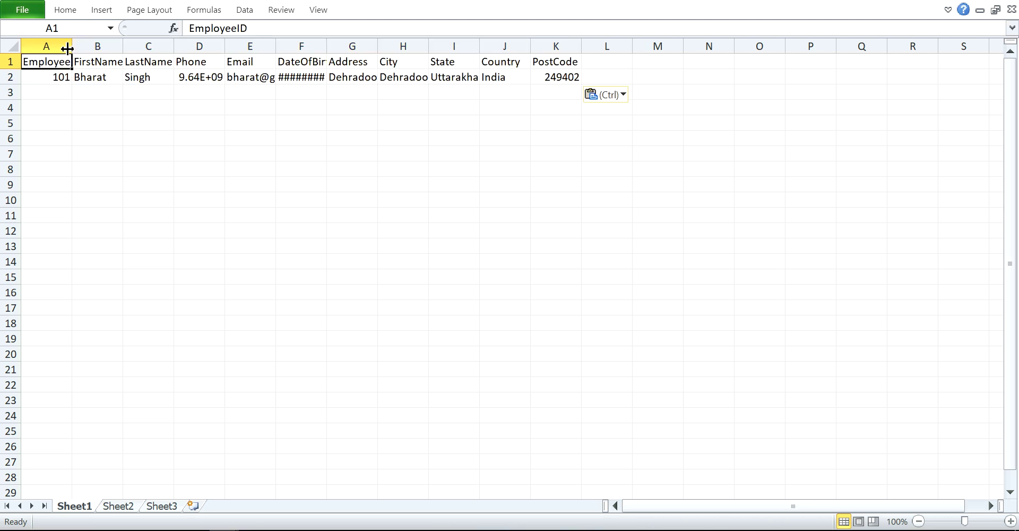
{"action": "double_click", "coordinate": [67, 49]}
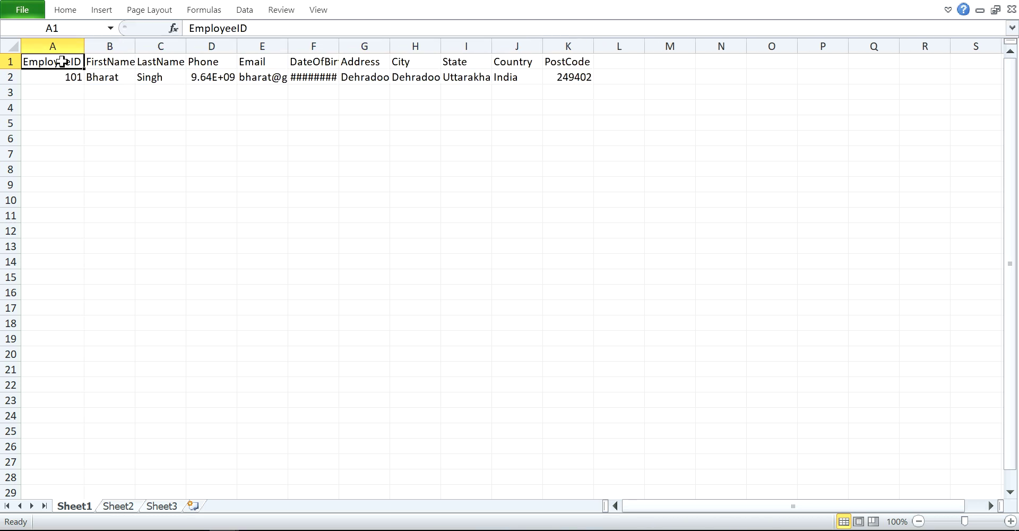
Step: Delete the EmployeeID column and clear the employee record in row 2, keeping only the header row
{"action": "left_click", "coordinate": [52, 46]}
{"action": "right_click", "coordinate": [53, 47]}
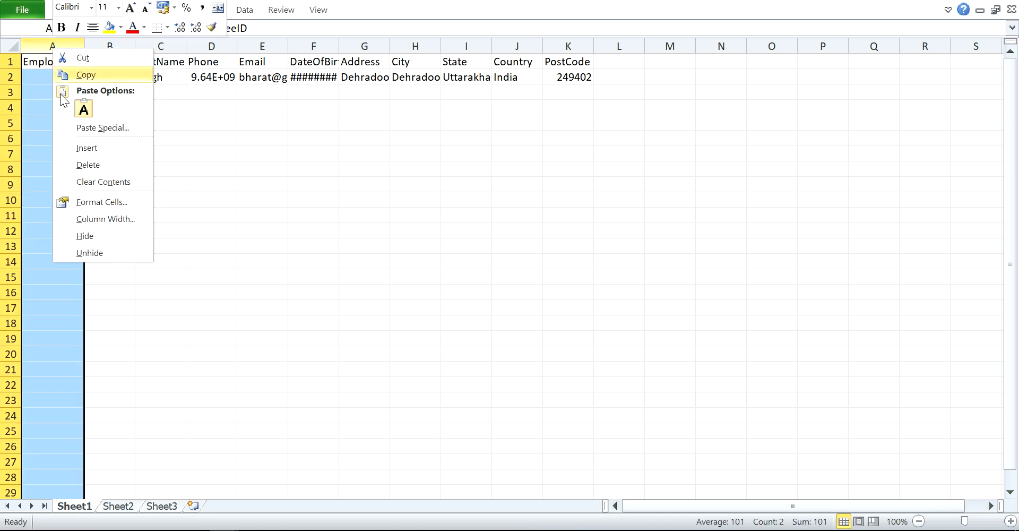
{"action": "left_click", "coordinate": [85, 165]}
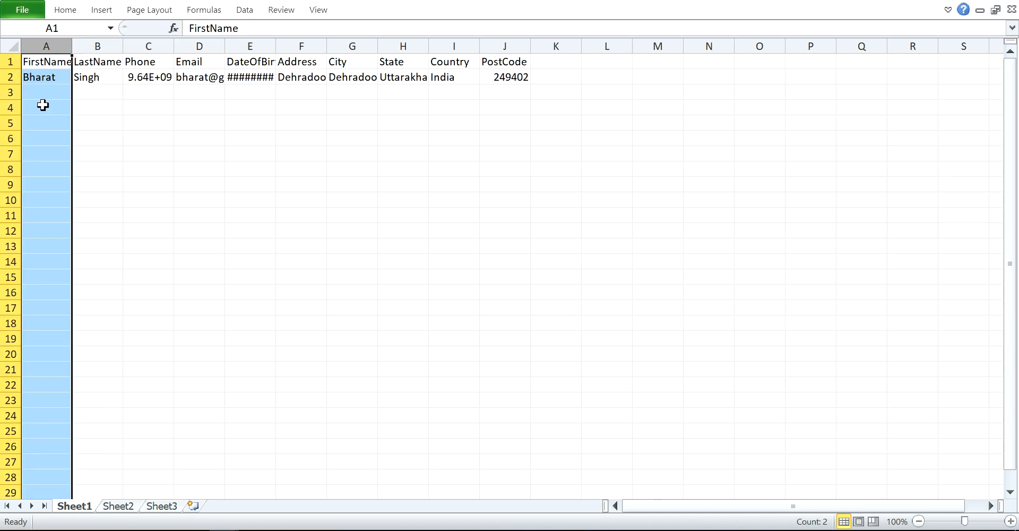
{"action": "left_click", "coordinate": [10, 77]}
{"action": "key", "text": "Delete"}
{"action": "left_click", "coordinate": [90, 113]}
{"action": "left_click", "coordinate": [10, 62]}
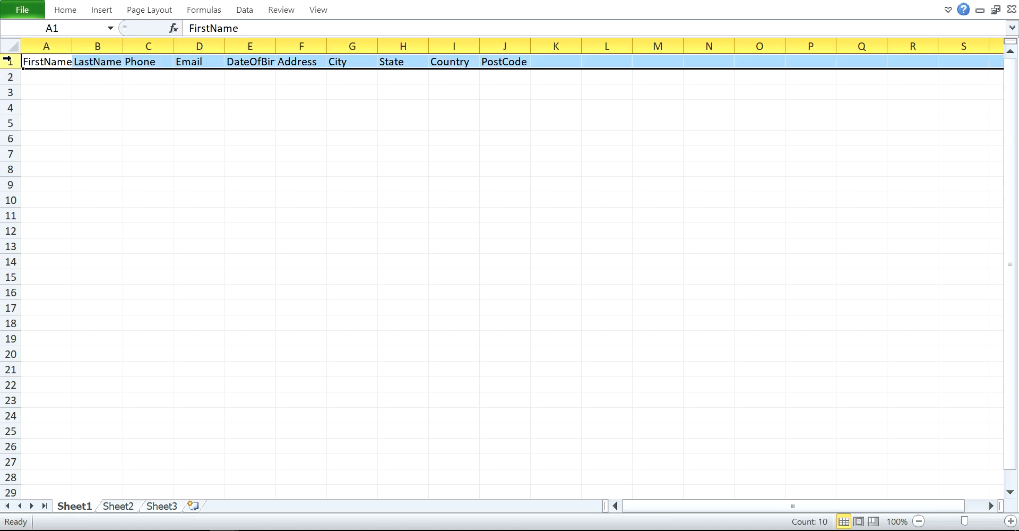
{"action": "type", "text": "b"}
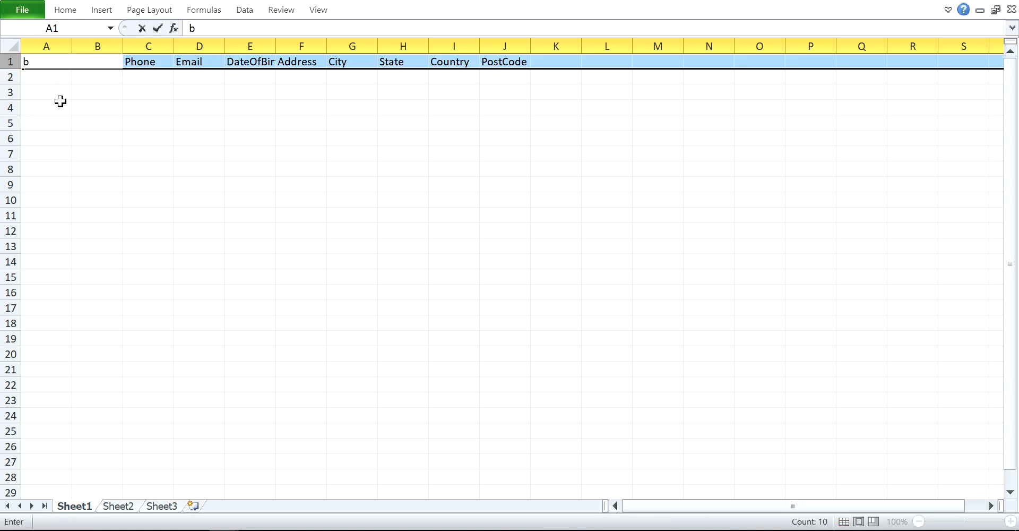
{"action": "key", "text": "ctrl+z"}
Step: Make the header row 1 bold
{"action": "left_click", "coordinate": [10, 62]}
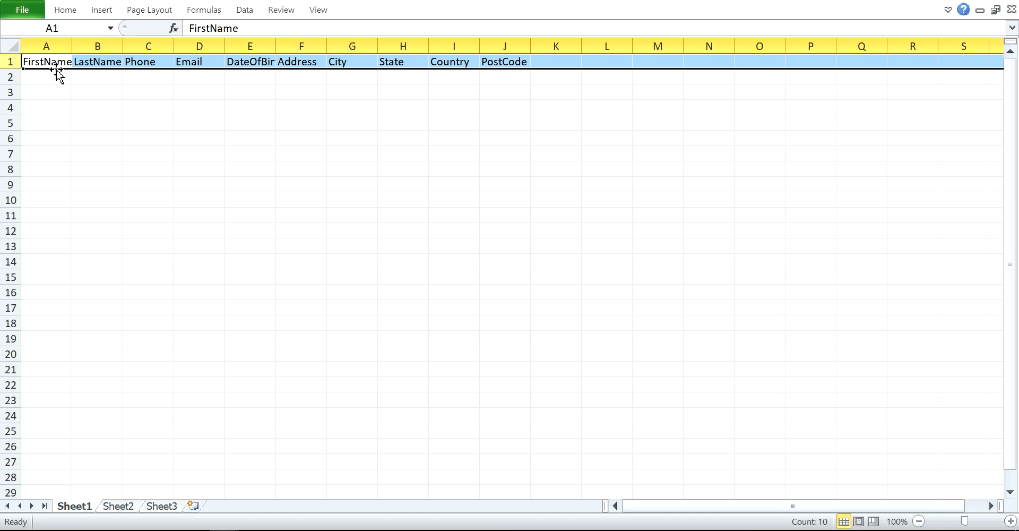
{"action": "left_click", "coordinate": [143, 106]}
{"action": "left_click", "coordinate": [11, 62]}
{"action": "key", "text": "ctrl+b"}
Step: Copy the employee records in A2:J6 of the other workbook and paste them below the headers, starting at A2
{"action": "left_click", "coordinate": [41, 77]}
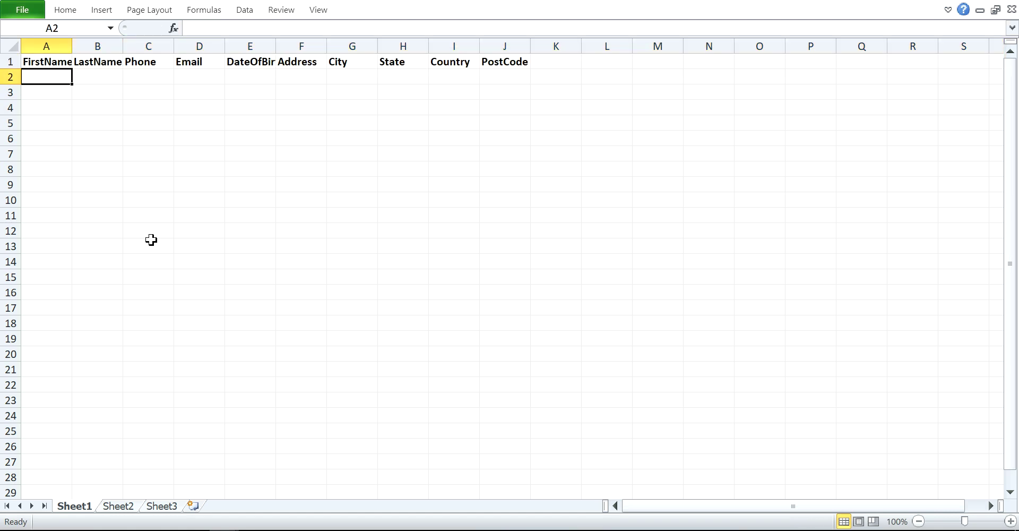
{"action": "key", "text": "ctrl+v"}
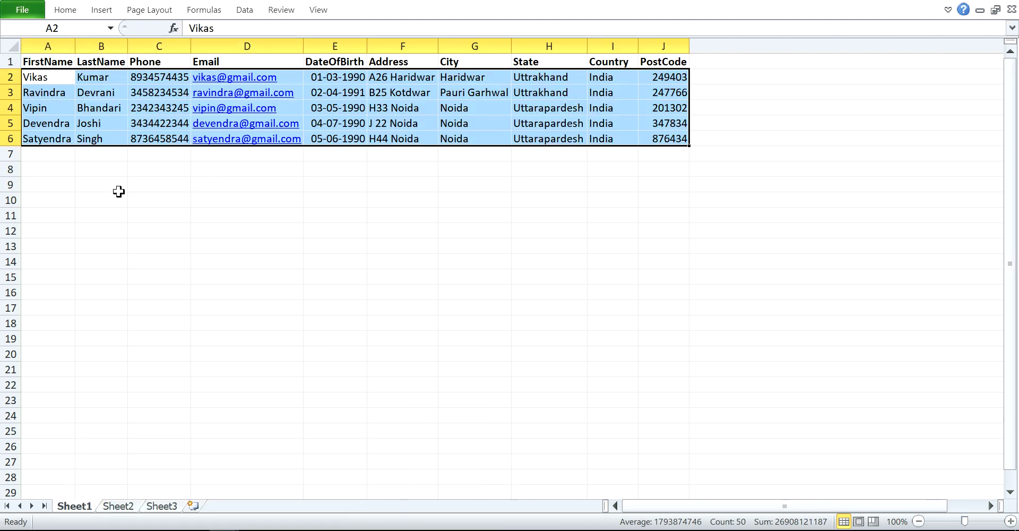
{"action": "key", "text": "ctrl+c"}
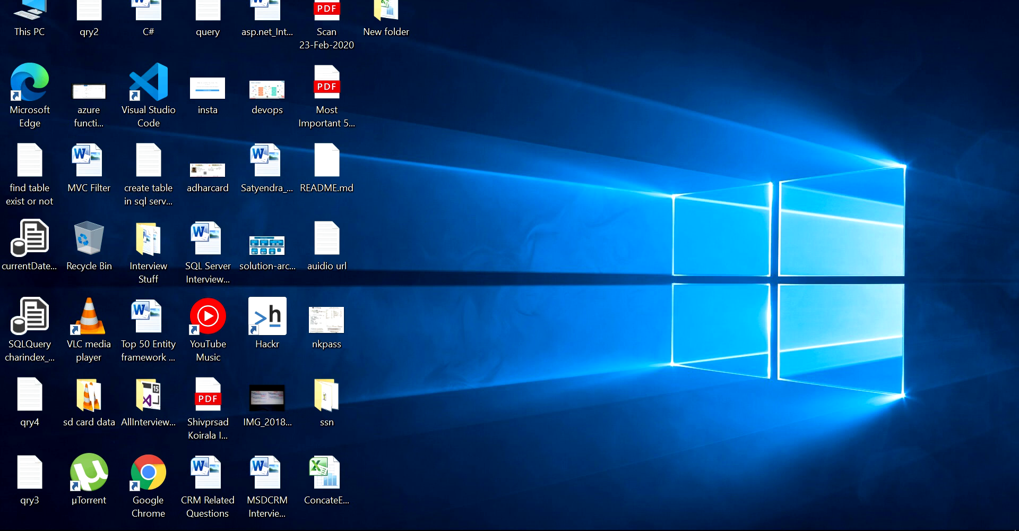
{"action": "left_click", "coordinate": [132, 482]}
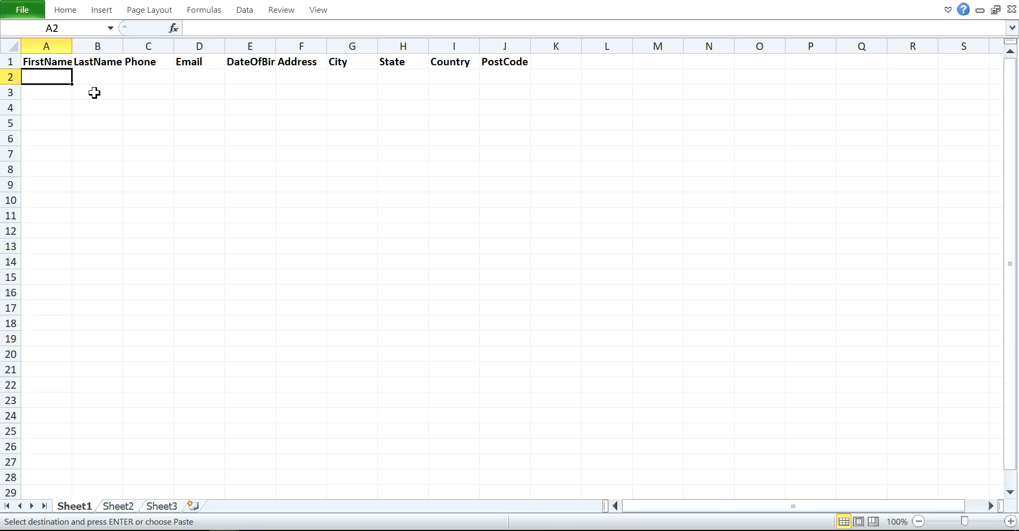
{"action": "key", "text": "ctrl+v"}
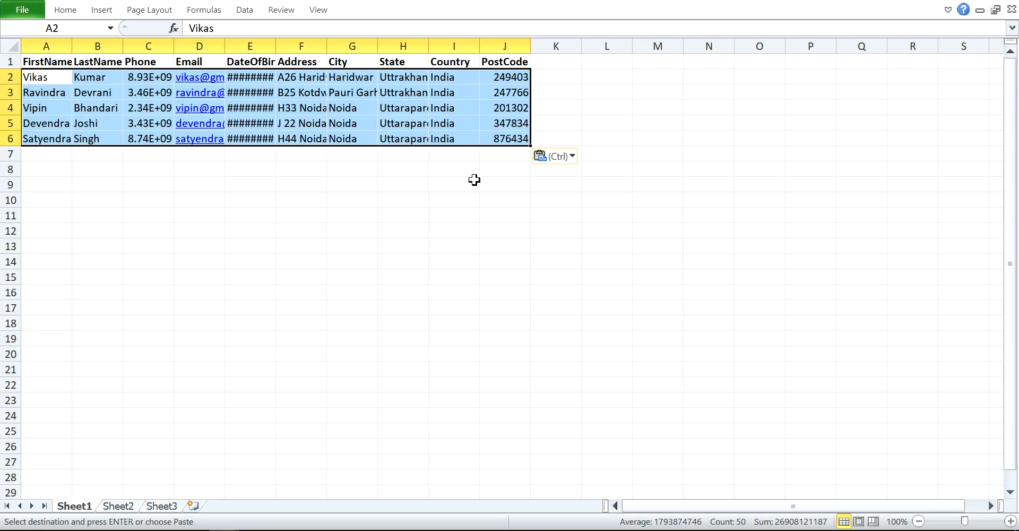
{"action": "left_click", "coordinate": [497, 155]}
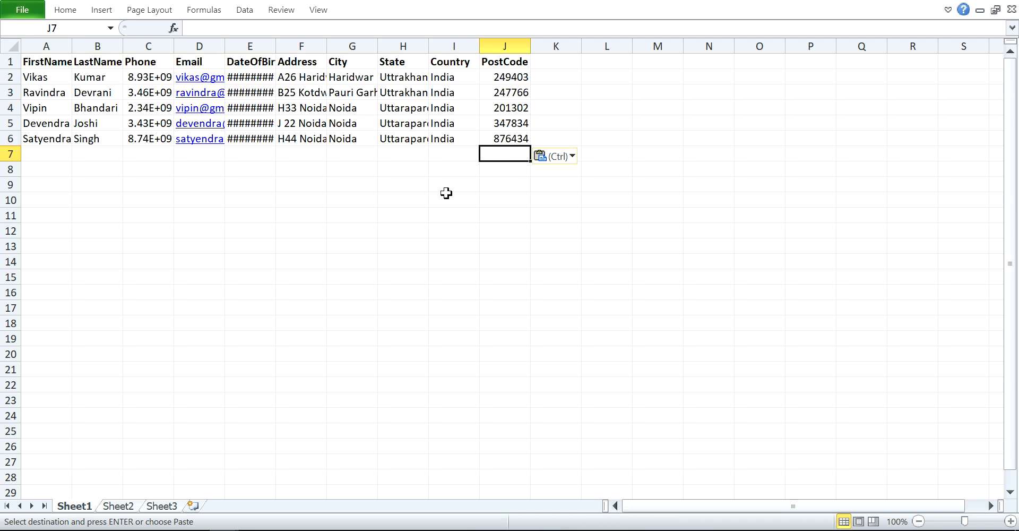
Step: Start the SQL statement in K2 with "insert into tbl_Employees(FirstName,LastName"
{"action": "left_click", "coordinate": [556, 77]}
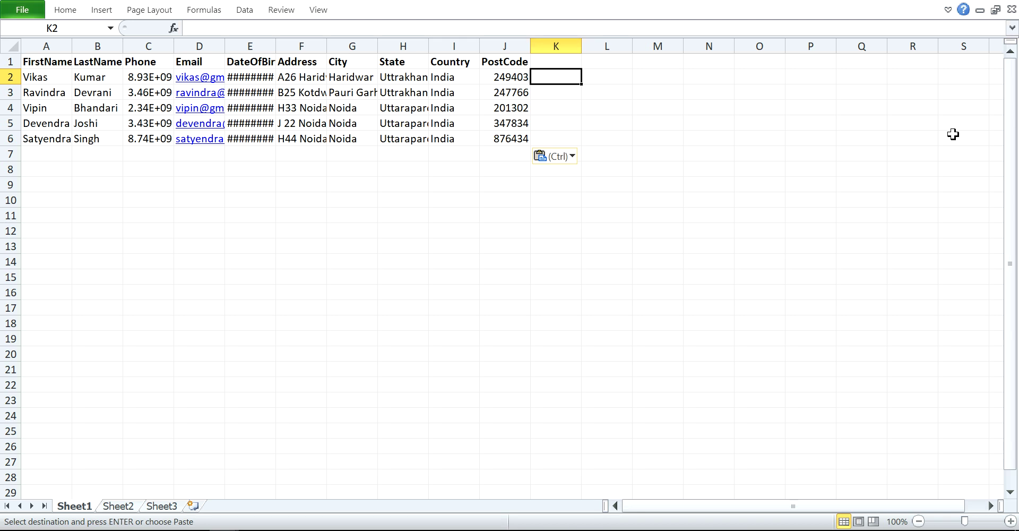
{"action": "key", "text": "Escape"}
{"action": "type", "text": "insert into tbl"}
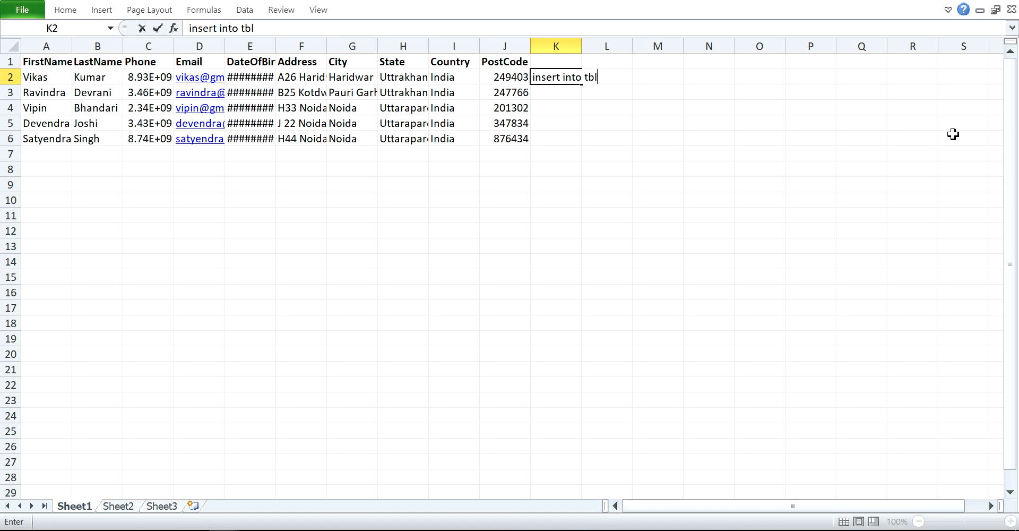
{"action": "type", "text": "_Employees("}
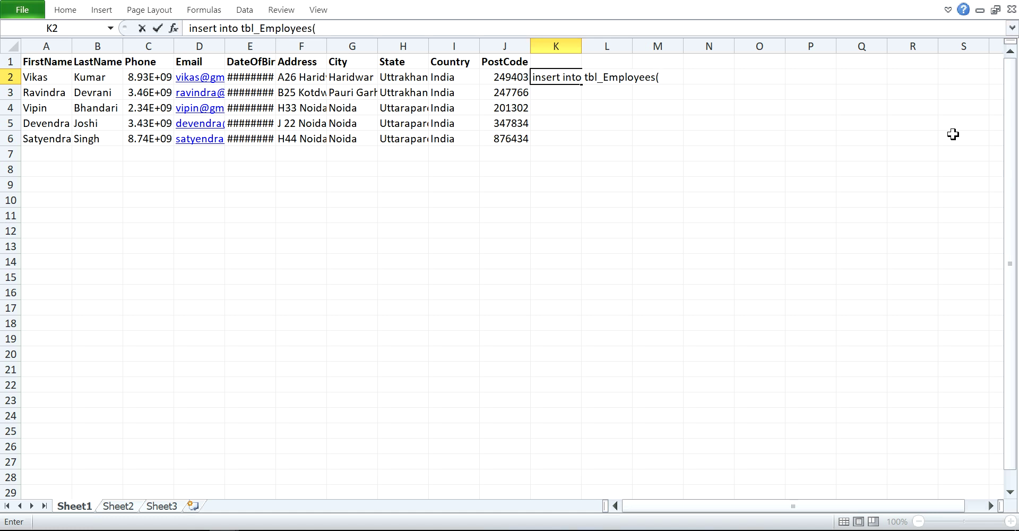
{"action": "type", "text": "FirstName"}
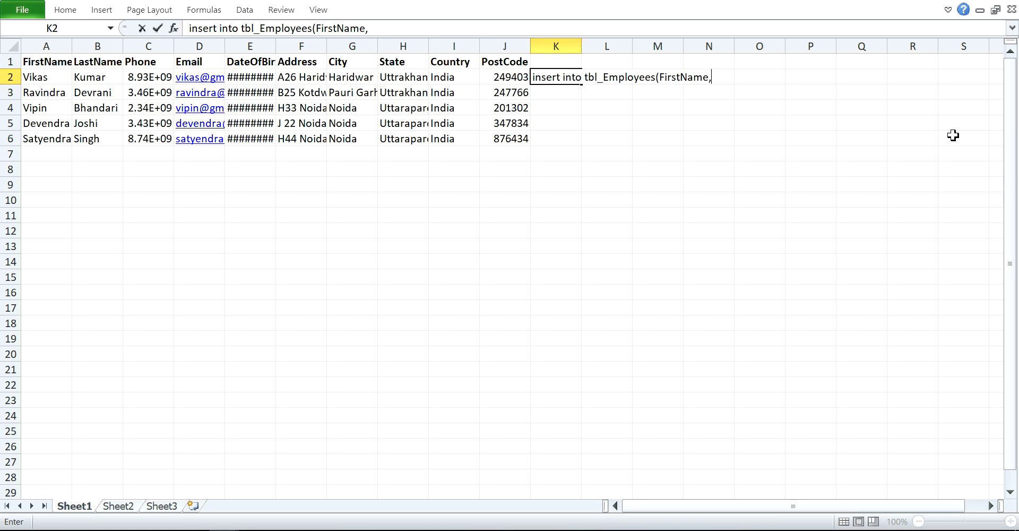
{"action": "type", "text": ",Laste"}
{"action": "key", "text": "BackSpace"}
{"action": "key", "text": "BackSpace"}
{"action": "type", "text": "tNem"}
{"action": "key", "text": "BackSpace"}
{"action": "key", "text": "BackSpace"}
{"action": "type", "text": "ame"}
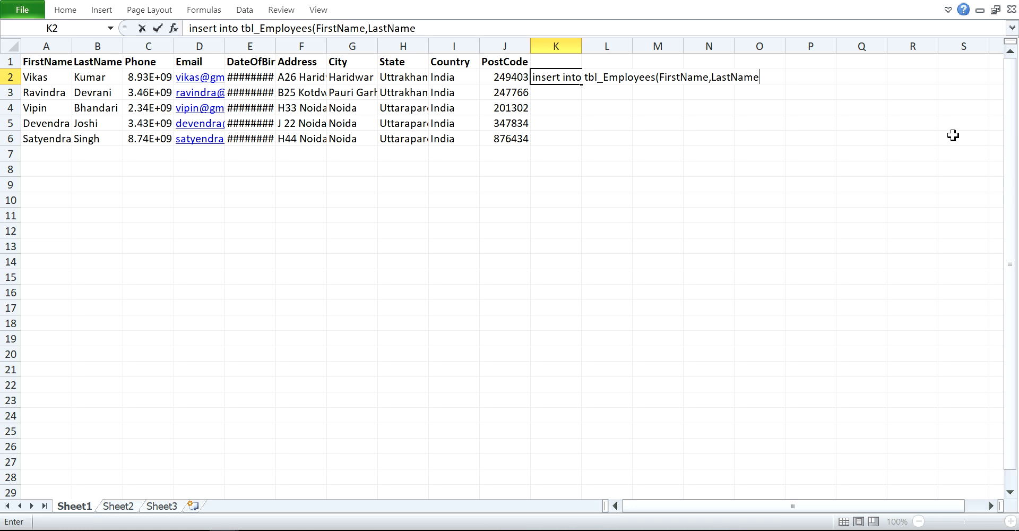
Step: Complete the K2 text with ",Phone,Email,DateOfBirth,Address,City,State,Country,PostCode) values (" and commit the cell
{"action": "type", "text": ",Phone,Email,"}
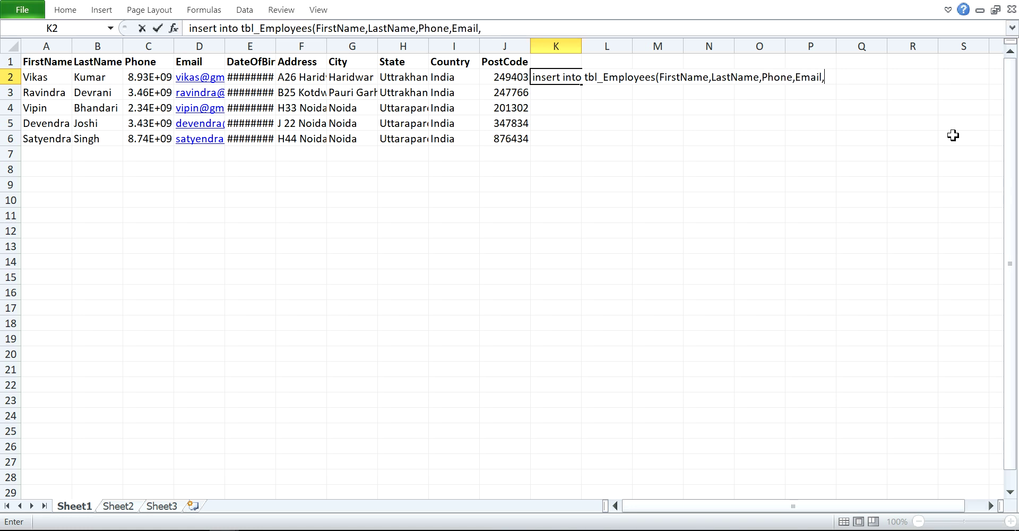
{"action": "type", "text": "DateOfBirth"}
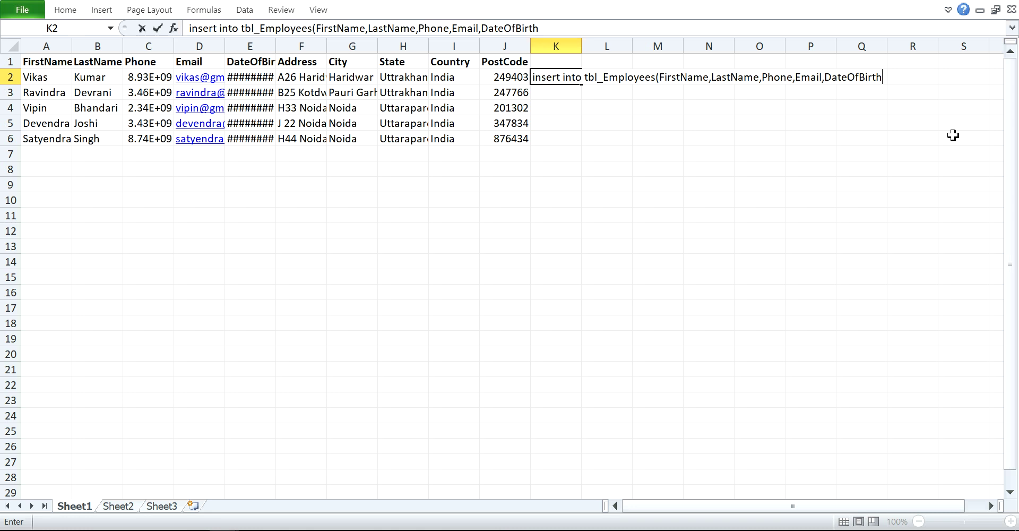
{"action": "type", "text": ",Address,Cit"}
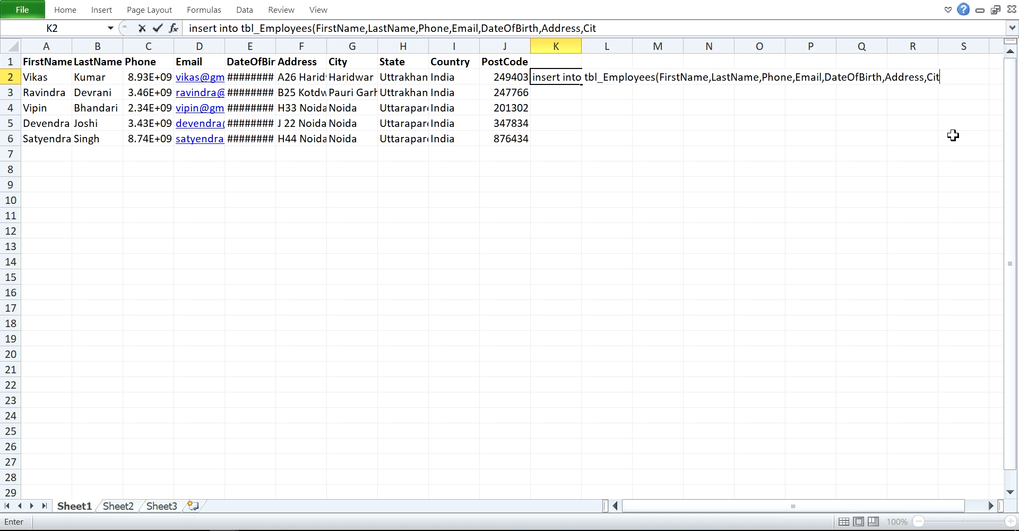
{"action": "type", "text": "y,State,Country,PostCode"}
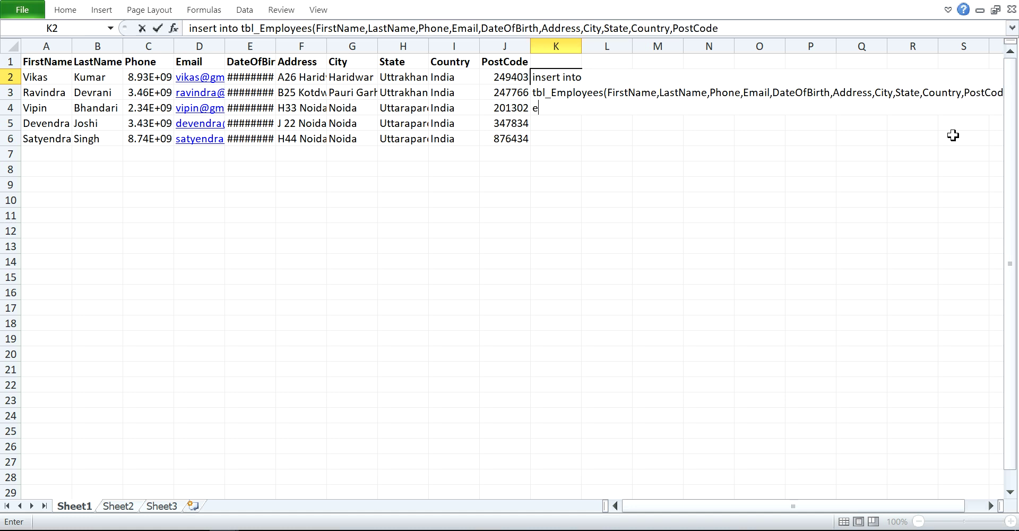
{"action": "type", "text": ") values ("}
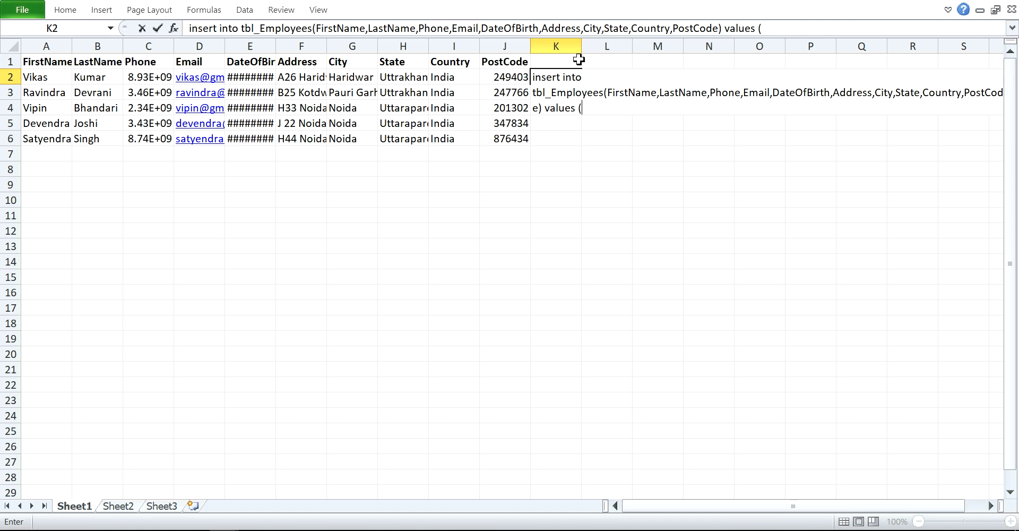
{"action": "left_click", "coordinate": [557, 123]}
{"action": "left_click", "coordinate": [552, 92]}
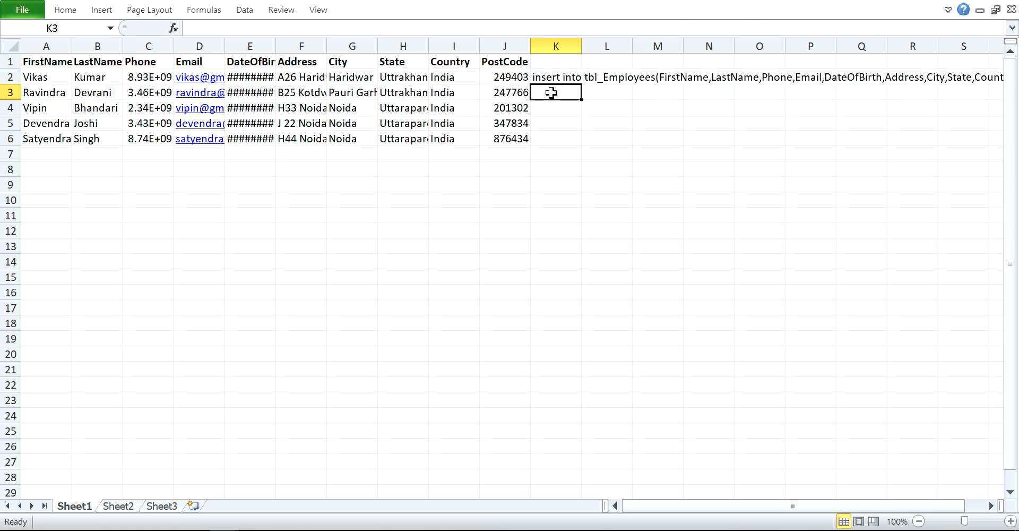
Step: Start a formula in L2 with =concatenate(K2,"'", to join the insert text and an opening single quote
{"action": "left_click", "coordinate": [603, 77]}
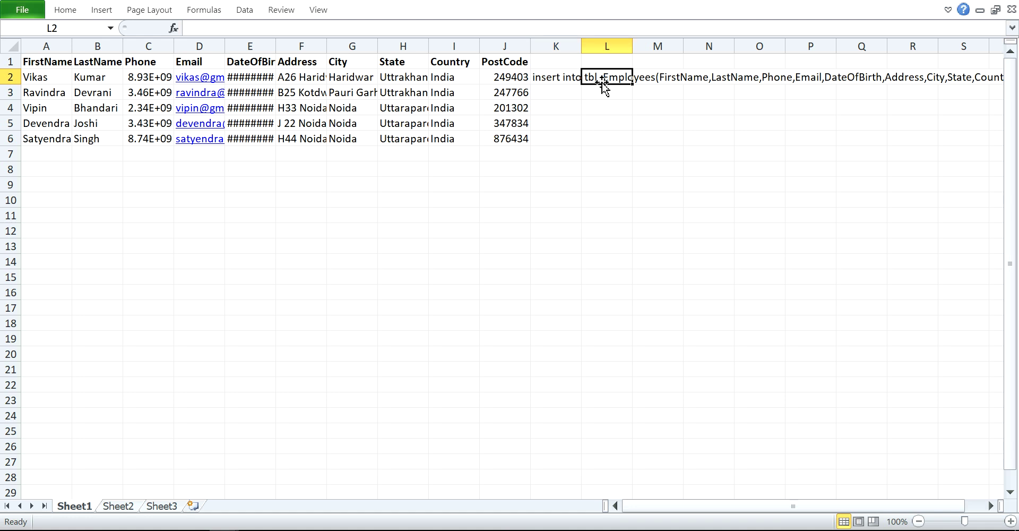
{"action": "type", "text": "+"}
{"action": "key", "text": "BackSpace"}
{"action": "type", "text": "="}
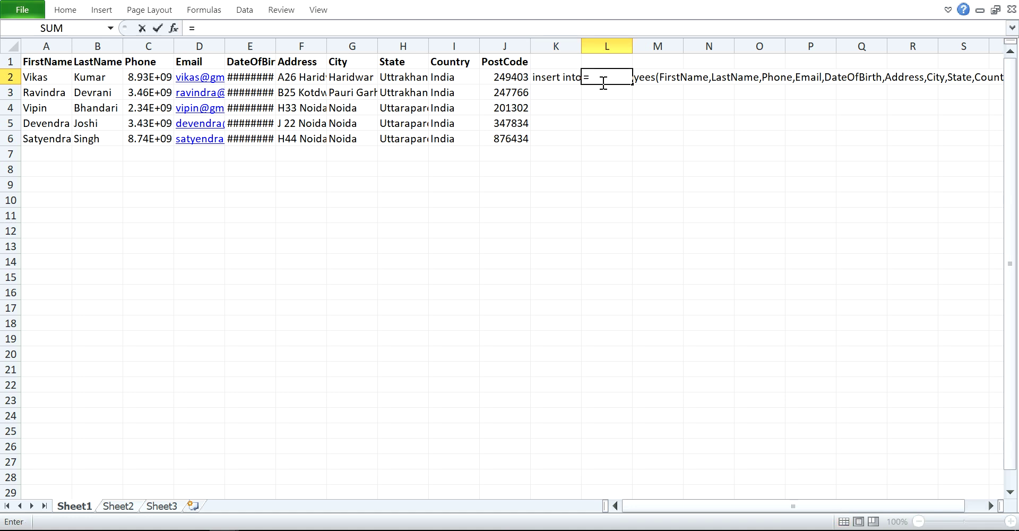
{"action": "type", "text": "concate"}
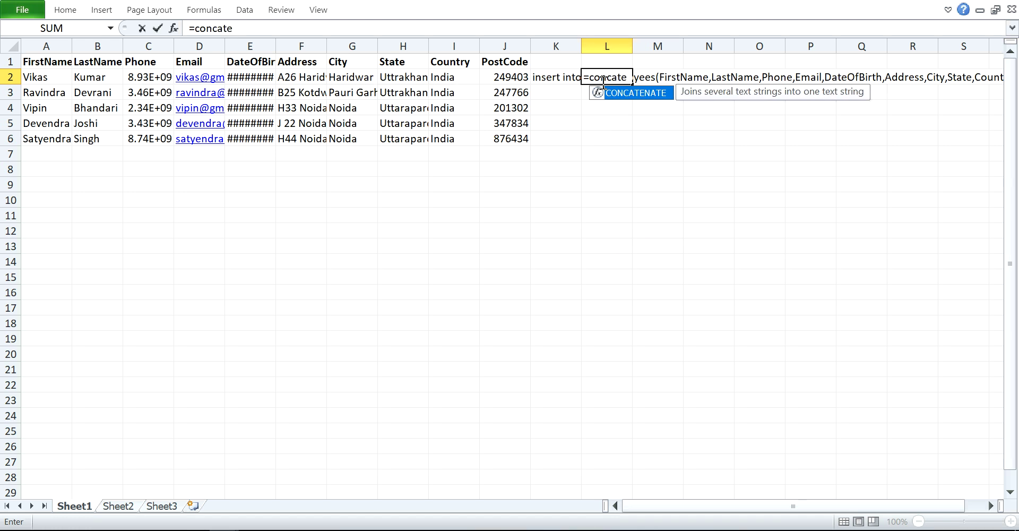
{"action": "type", "text": "nate("}
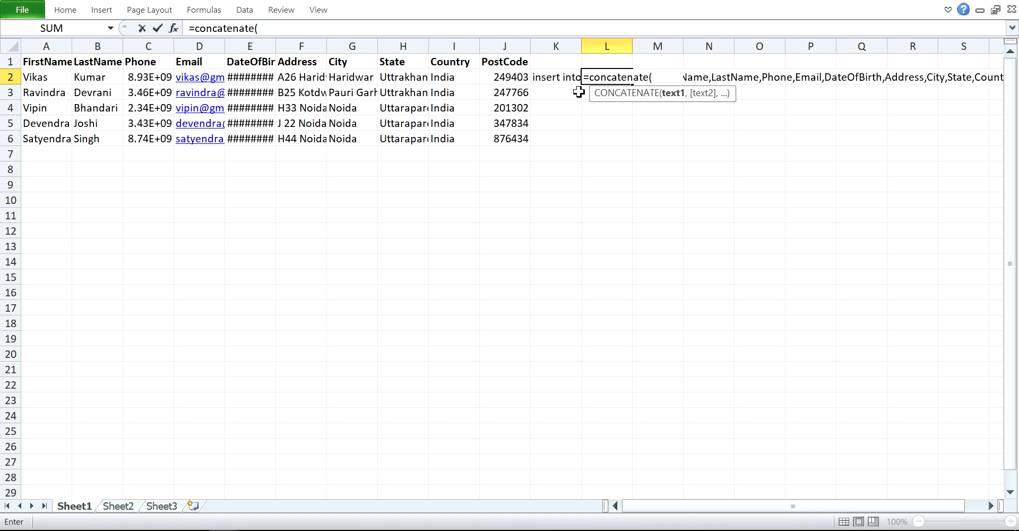
{"action": "left_click", "coordinate": [556, 79]}
{"action": "type", "text": ",\"\"\""}
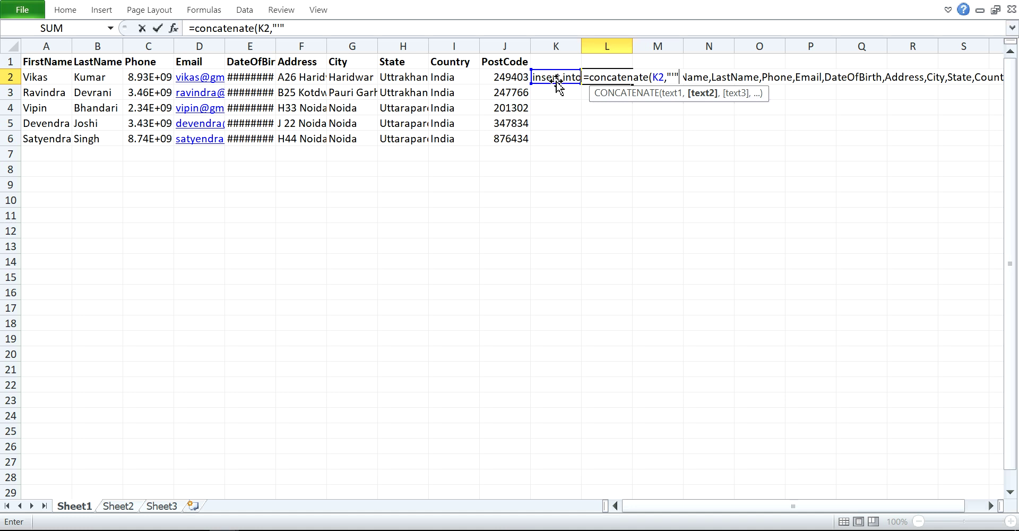
{"action": "type", "text": ","}
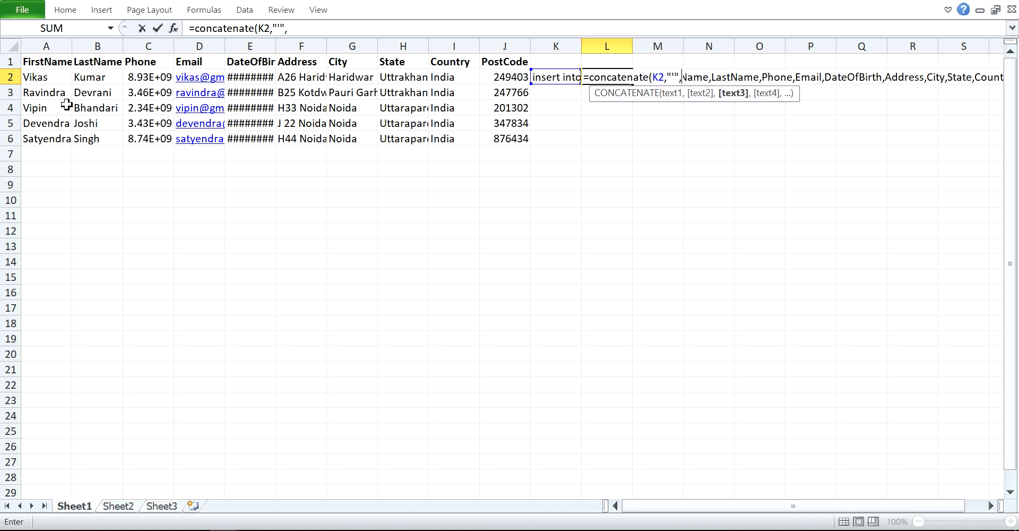
Step: Add the first name reference A2 to the L2 formula, followed by the separator arguments "'",",","'",
{"action": "left_click", "coordinate": [35, 77]}
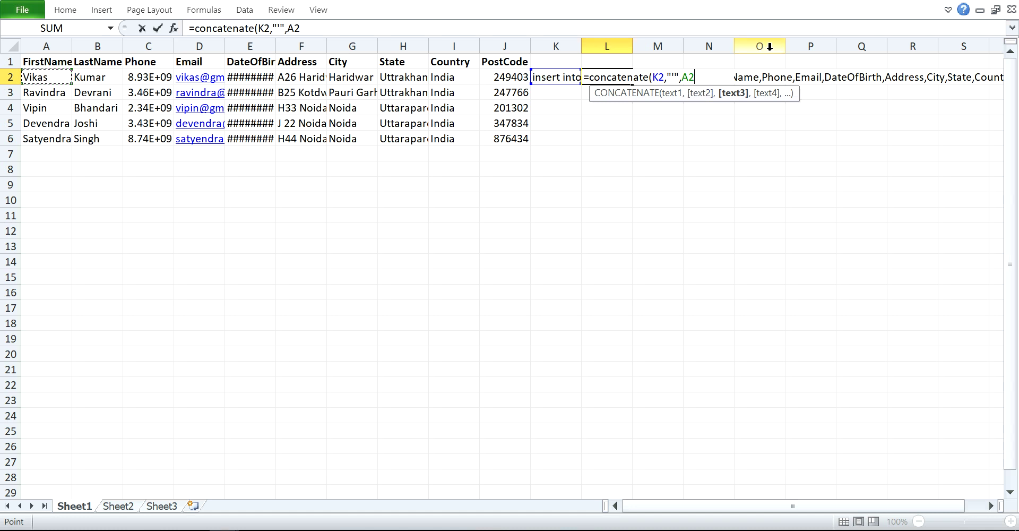
{"action": "type", "text": ","}
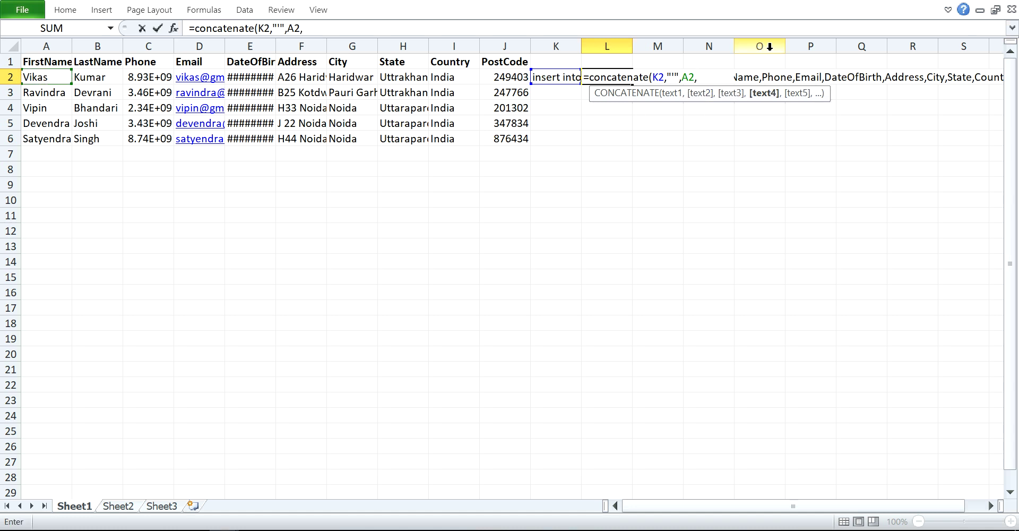
{"action": "type", "text": "\"\",A2,\"\",\""}
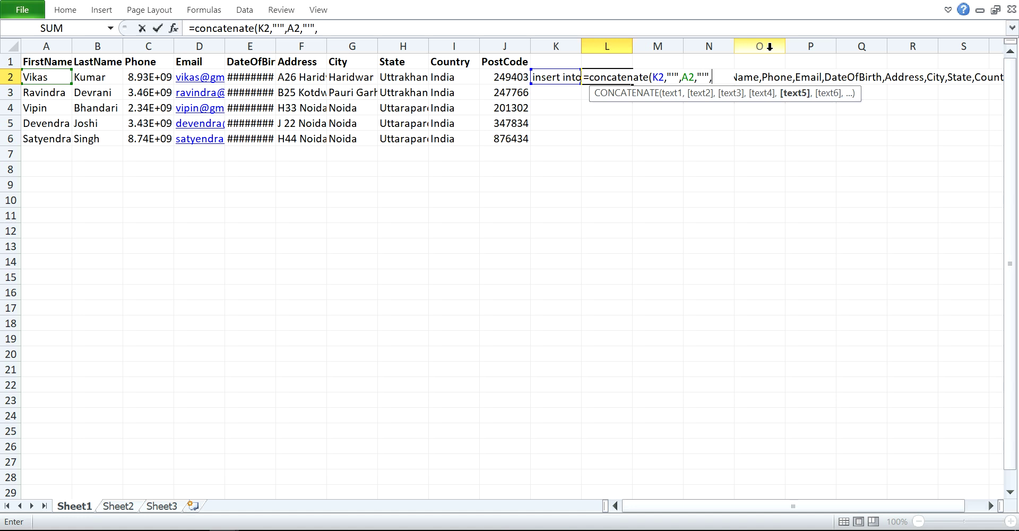
{"action": "type", "text": ",\""}
{"action": "type", "text": ",\"\""}
{"action": "type", "text": ",\",\"\"\","}
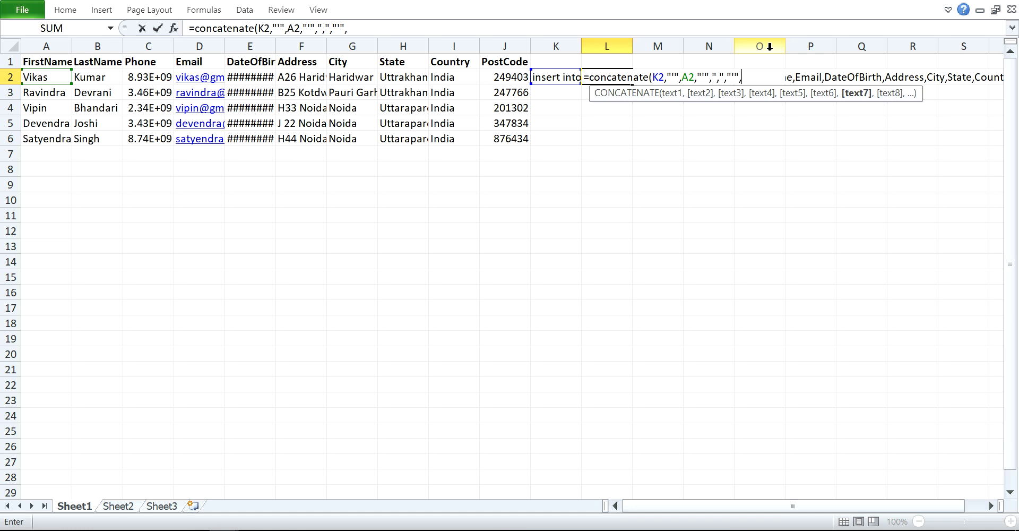
Step: Add the last name reference B2 to the L2 formula, followed by the separator arguments "'",",","'",
{"action": "left_click", "coordinate": [109, 77]}
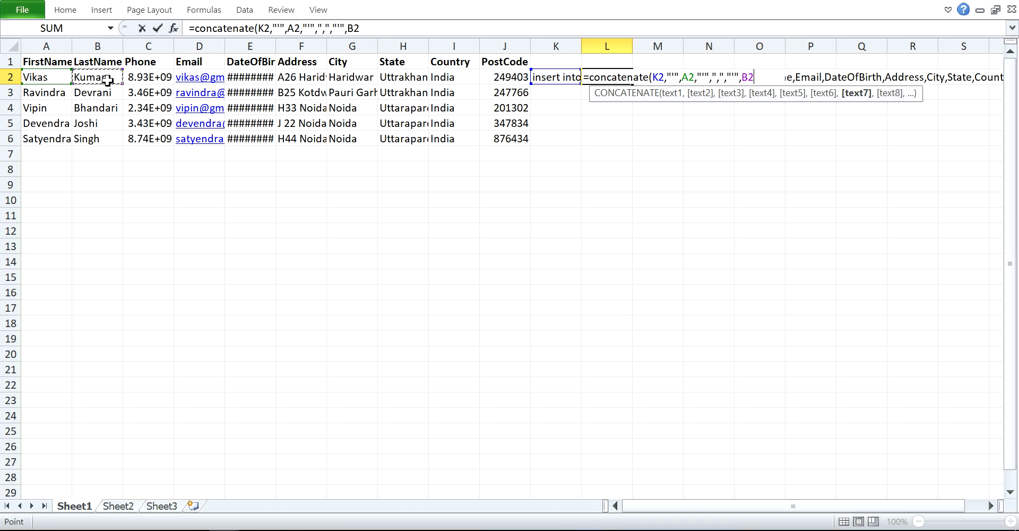
{"action": "type", "text": ","}
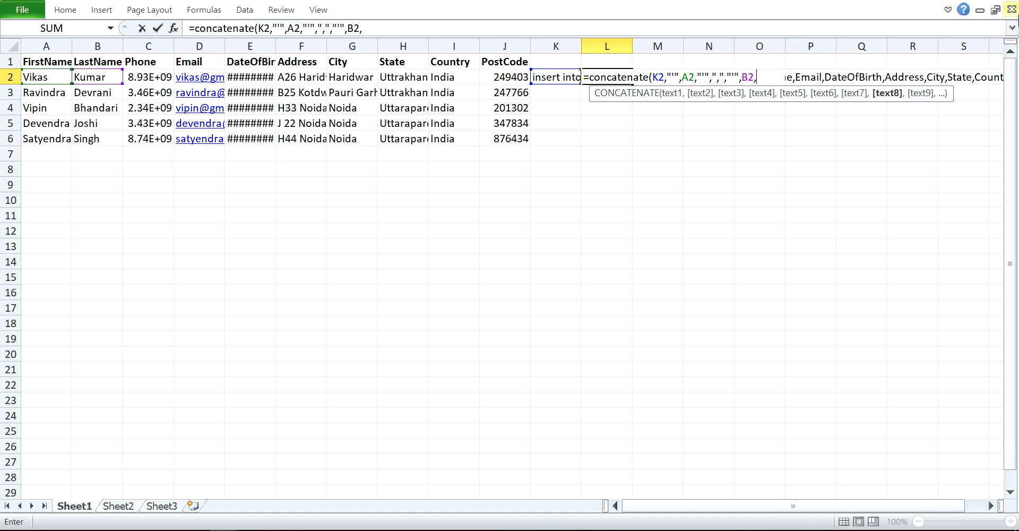
{"action": "type", "text": "\"'\",A2,\"'\",\","}
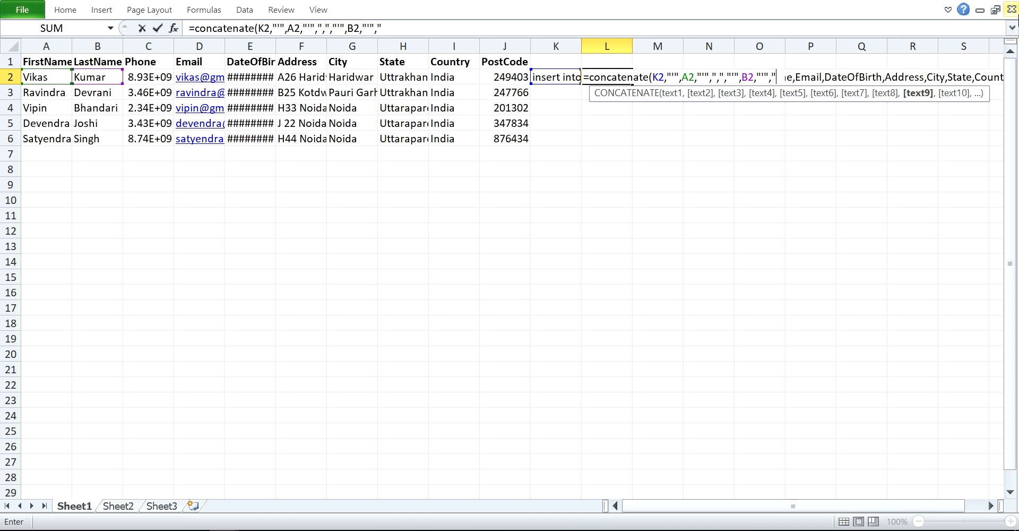
{"action": "type", "text": "\",\",\"'\""}
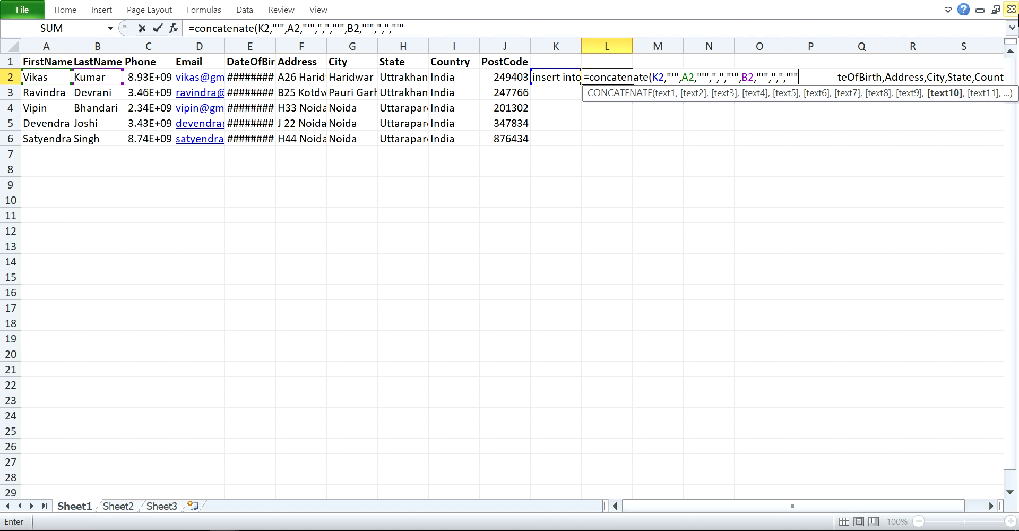
{"action": "type", "text": ","}
Step: Add the phone reference C2 to the L2 formula, followed by the separator arguments "'",",","'",
{"action": "left_click", "coordinate": [141, 80]}
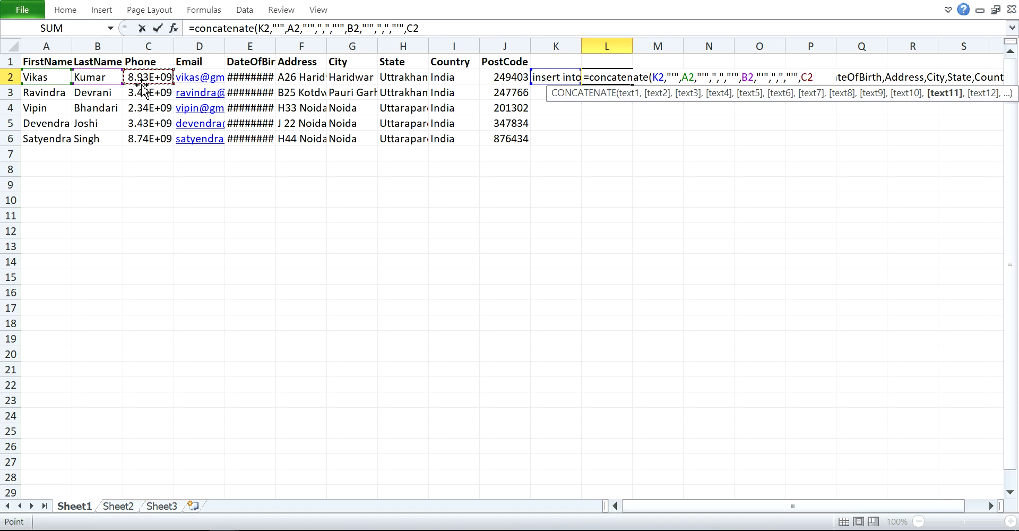
{"action": "type", "text": ","}
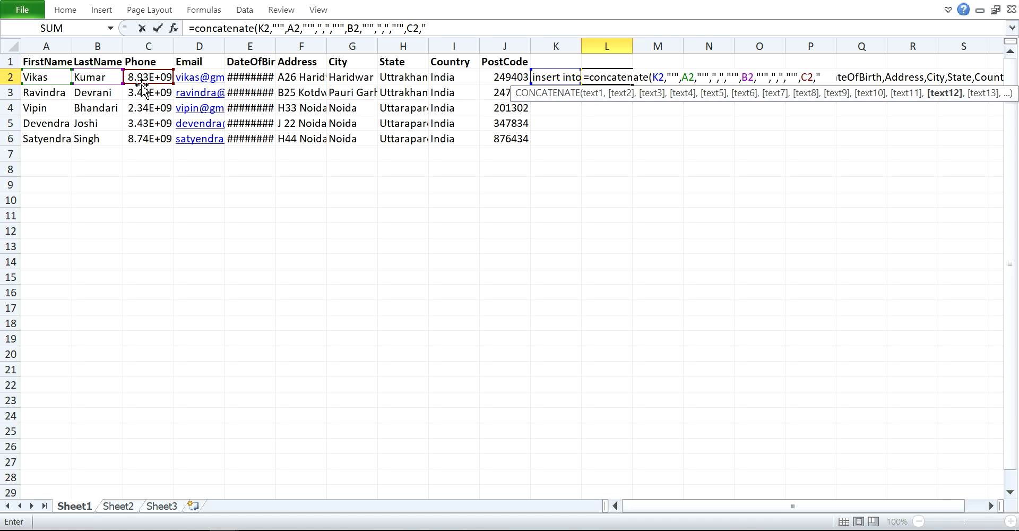
{"action": "type", "text": "\",\",\","}
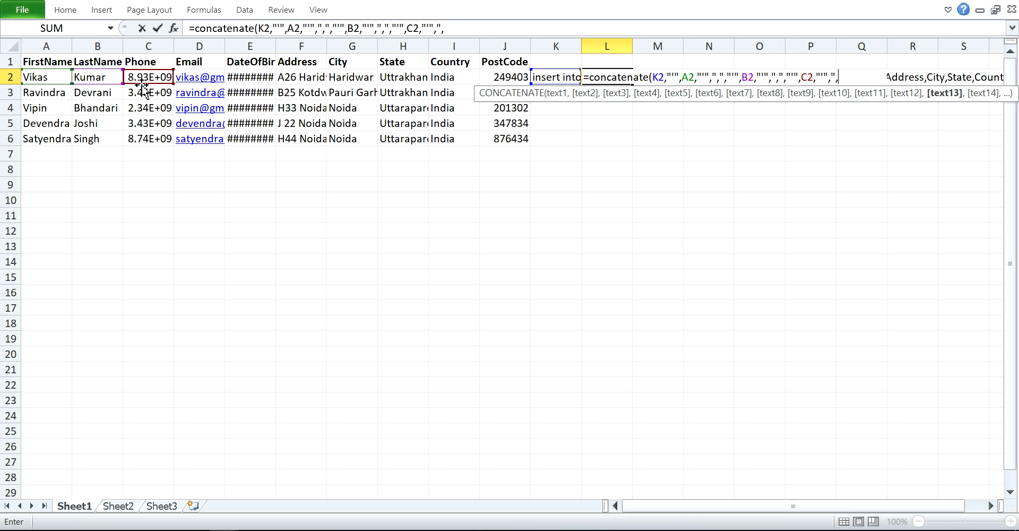
{"action": "type", "text": "\",\"\"\""}
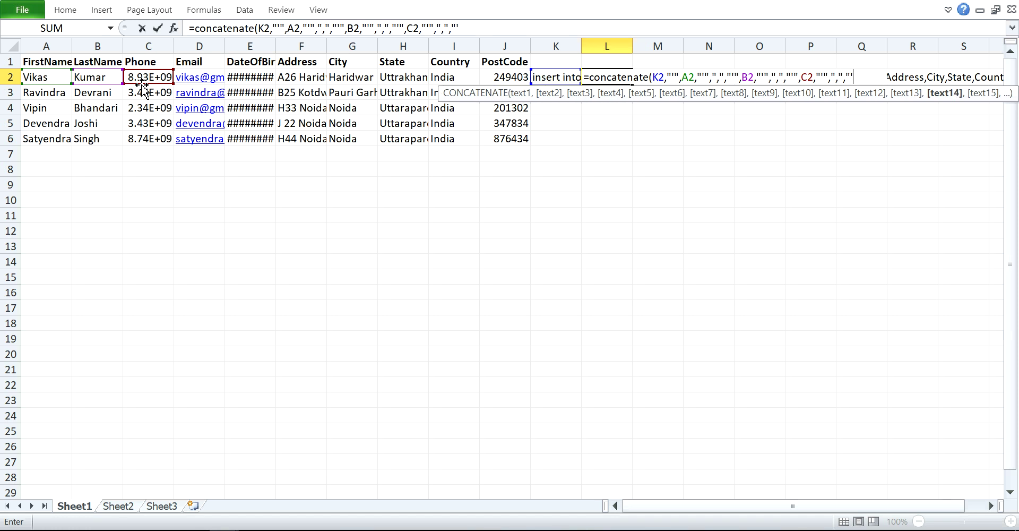
{"action": "type", "text": ","}
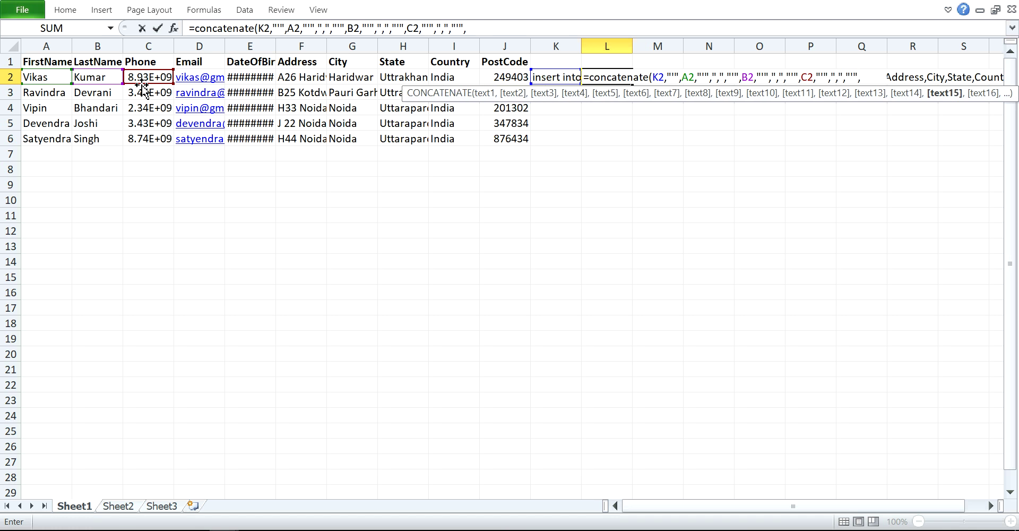
Step: Add the email reference D2 to the L2 formula, followed by the separator arguments "'",",","'",
{"action": "left_click", "coordinate": [188, 78]}
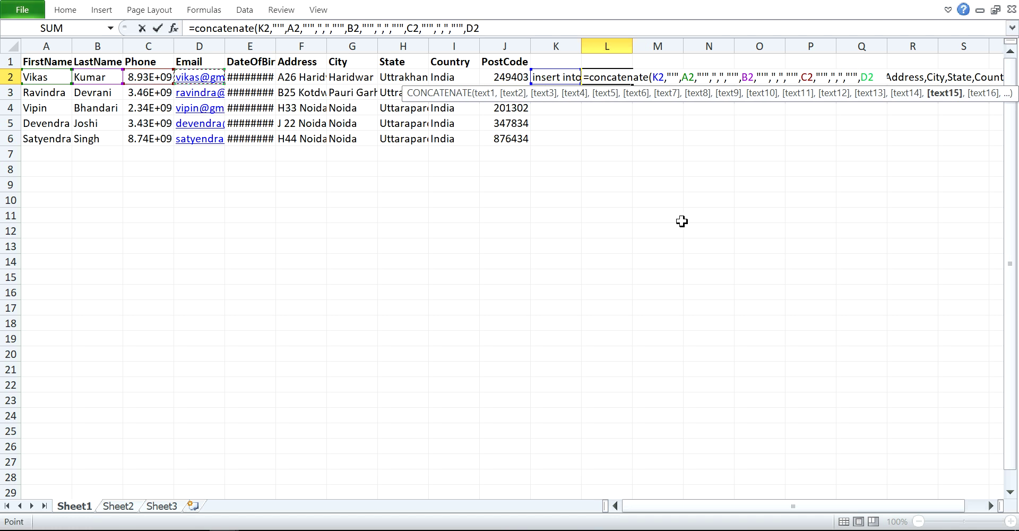
{"action": "type", "text": ","}
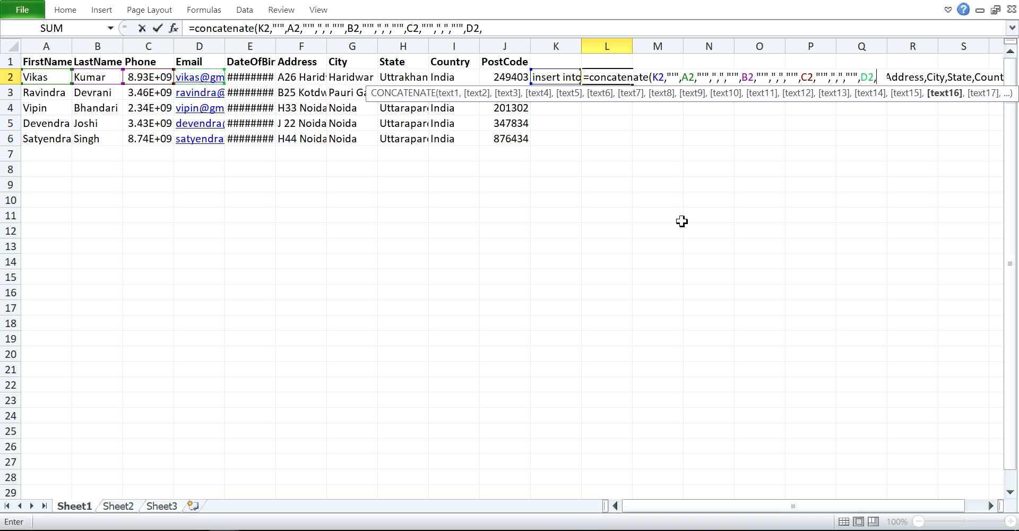
{"action": "type", "text": "\"\"\",\",\",\"\"\",B2,\""}
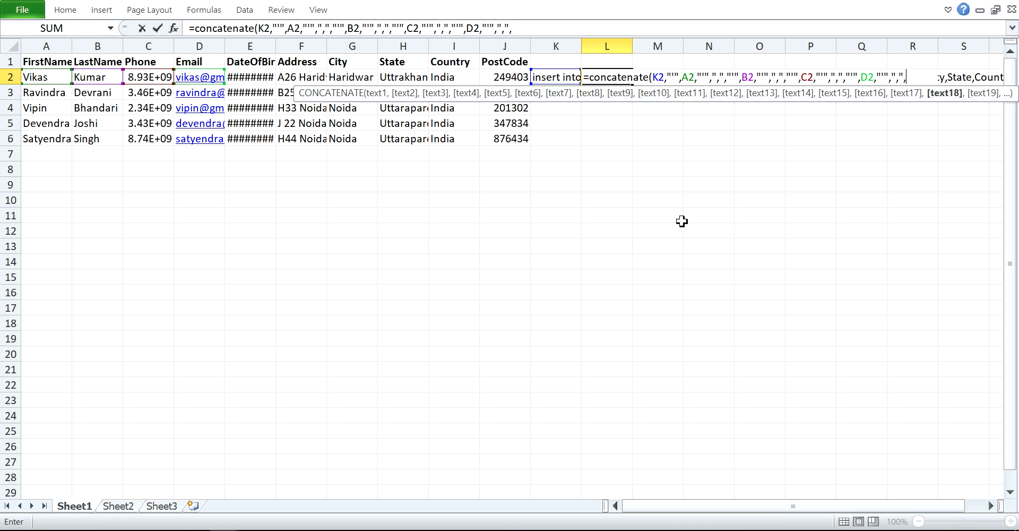
{"action": "type", "text": "\"\","}
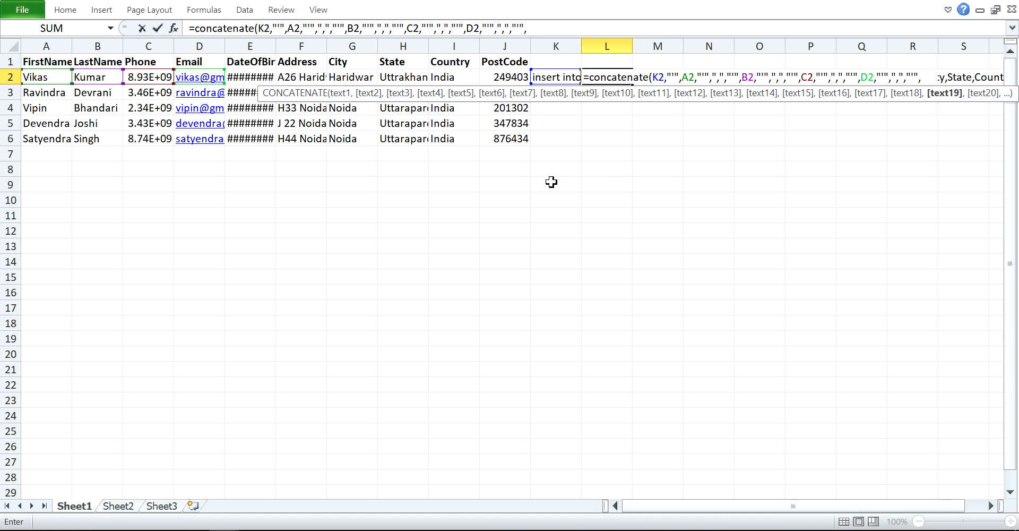
{"action": "left_click", "coordinate": [257, 78]}
{"action": "type", "text": ",\""}
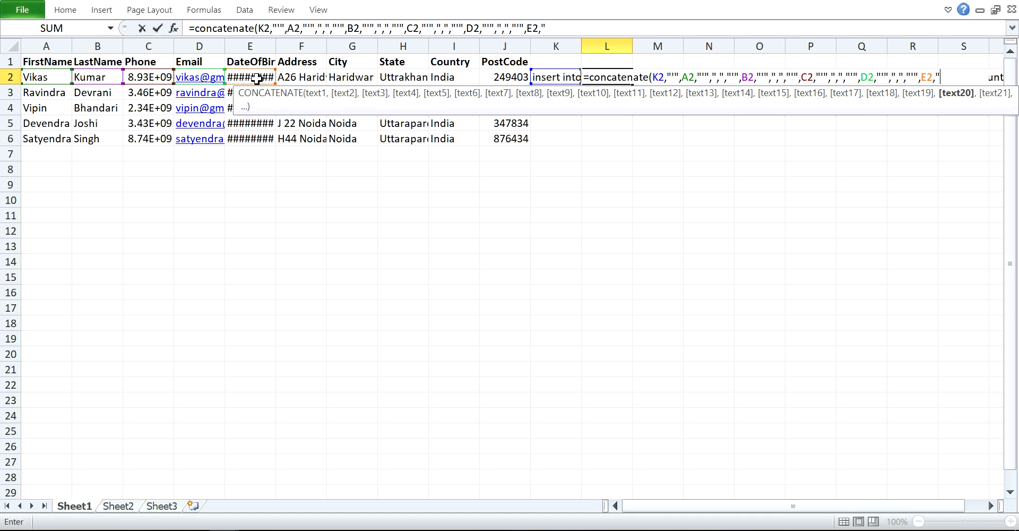
{"action": "type", "text": "\""}
{"action": "key", "text": "BackSpace"}
{"action": "key", "text": "BackSpace"}
{"action": "key", "text": "BackSpace"}
{"action": "key", "text": "BackSpace"}
{"action": "key", "text": "BackSpace"}
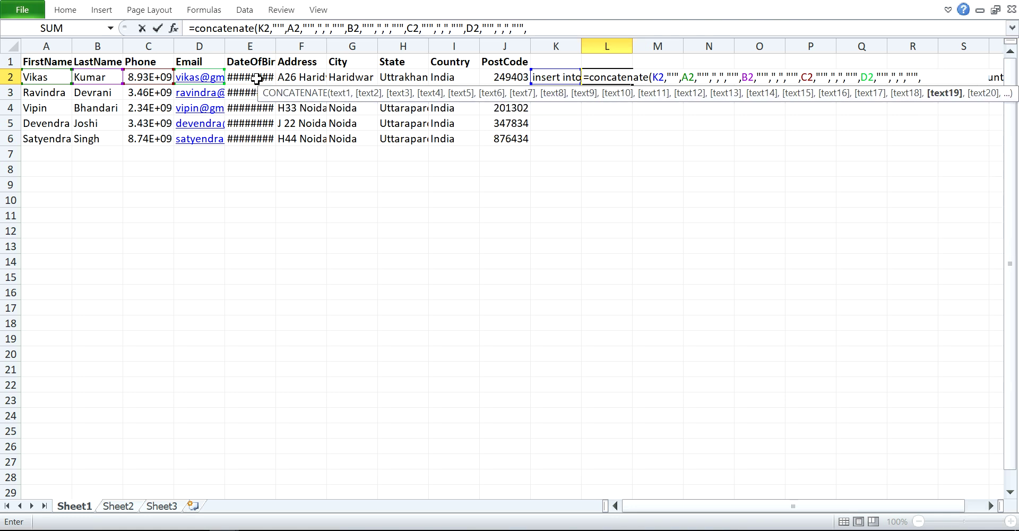
Step: Add the date of birth to the L2 formula as TEXT(E2("yyyy-mm-dd")), followed by the separator arguments "'",",","'",
{"action": "type", "text": "TEXT("}
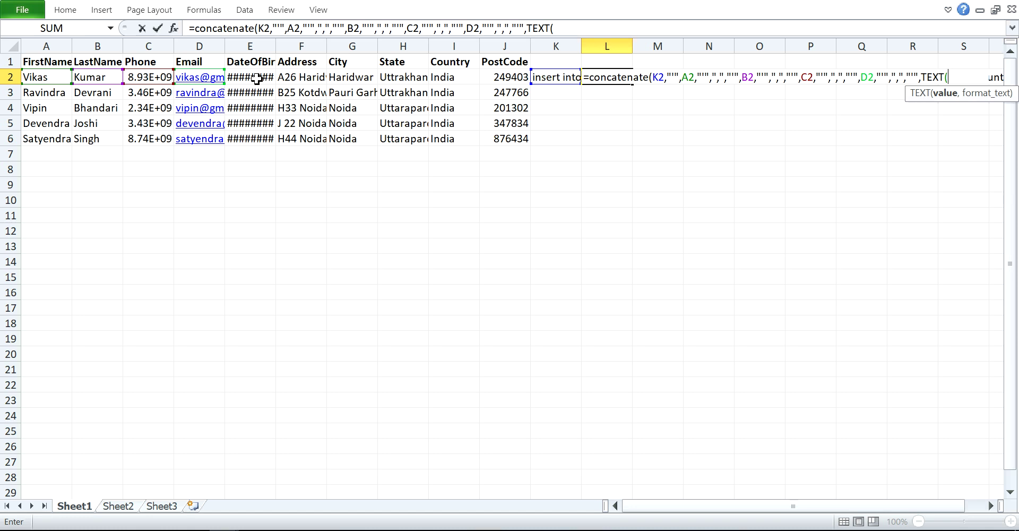
{"action": "left_click", "coordinate": [260, 79]}
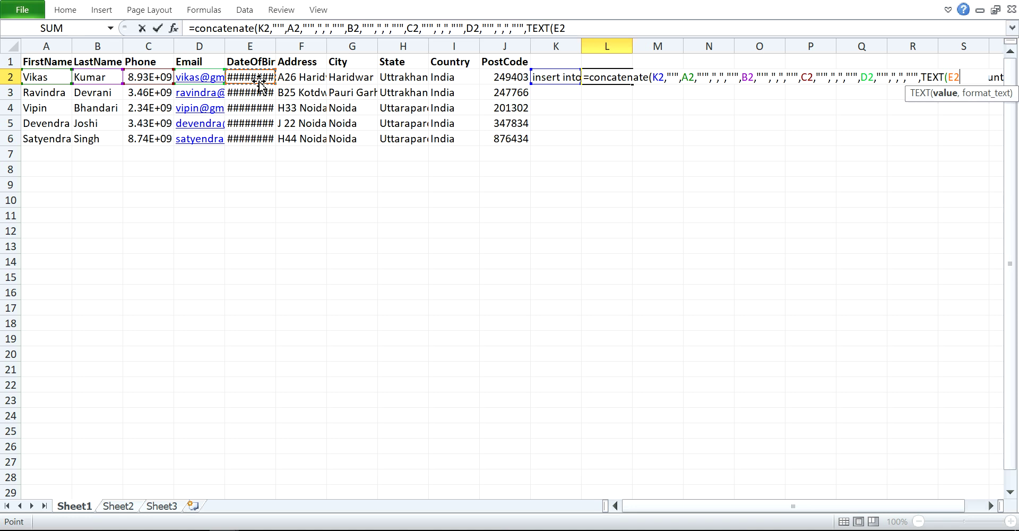
{"action": "type", "text": "(\"\""}
{"action": "key", "text": "BackSpace"}
{"action": "type", "text": "yyyy-mm"}
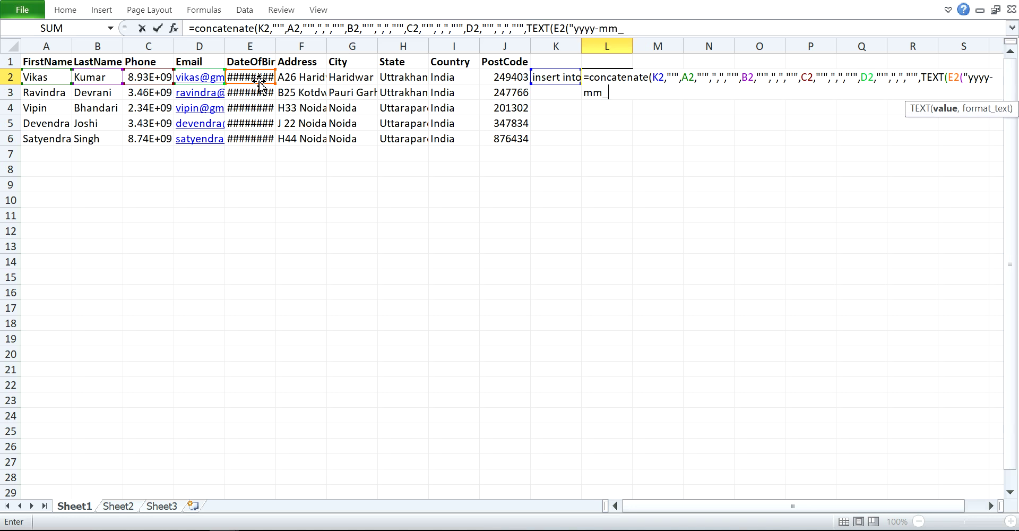
{"action": "type", "text": "-dd\")),\"\"\",\""}
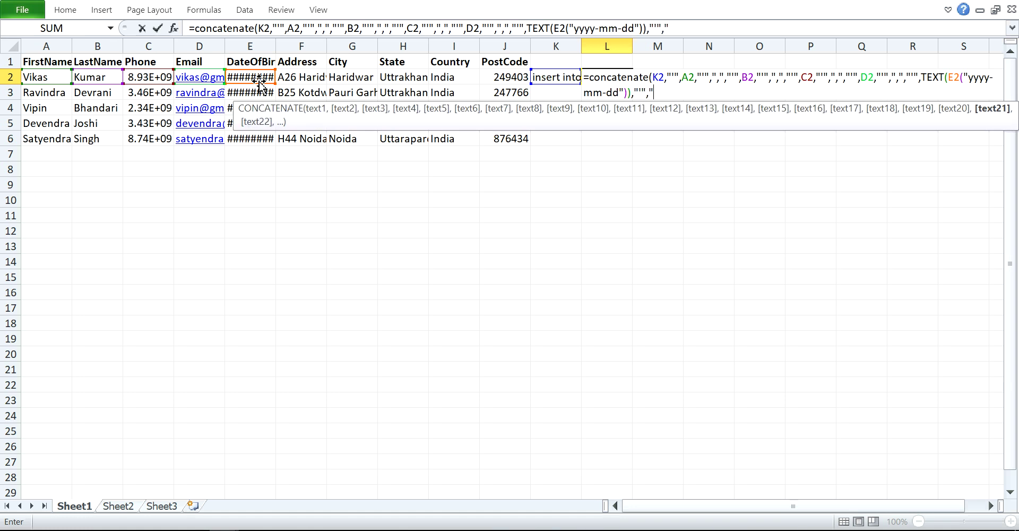
{"action": "type", "text": ",\",\"\"\","}
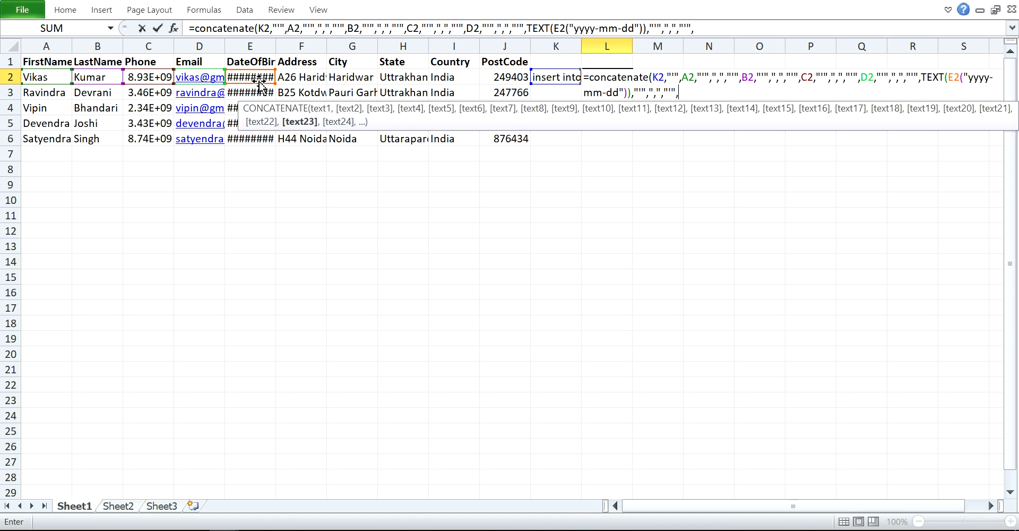
Step: Add the address reference F2 to the L2 formula, followed by the separator arguments "'",",","'",
{"action": "left_click", "coordinate": [293, 77]}
{"action": "type", "text": ",\"\"\""}
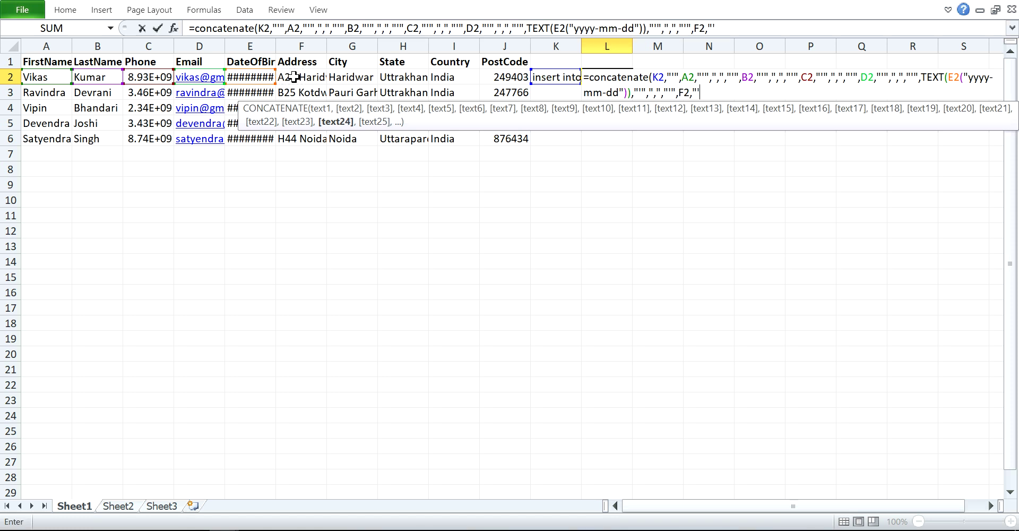
{"action": "type", "text": ",\",\""}
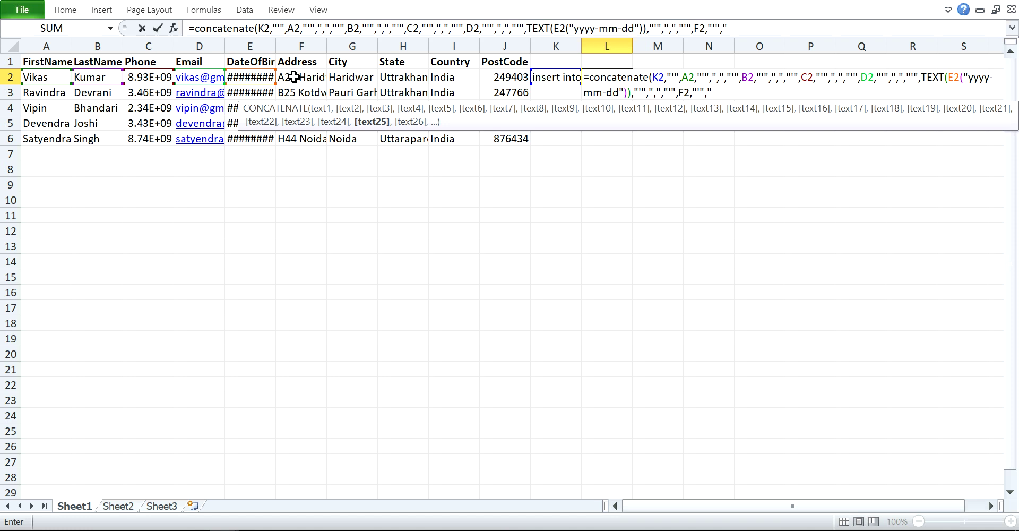
{"action": "type", "text": ",\"\"\","}
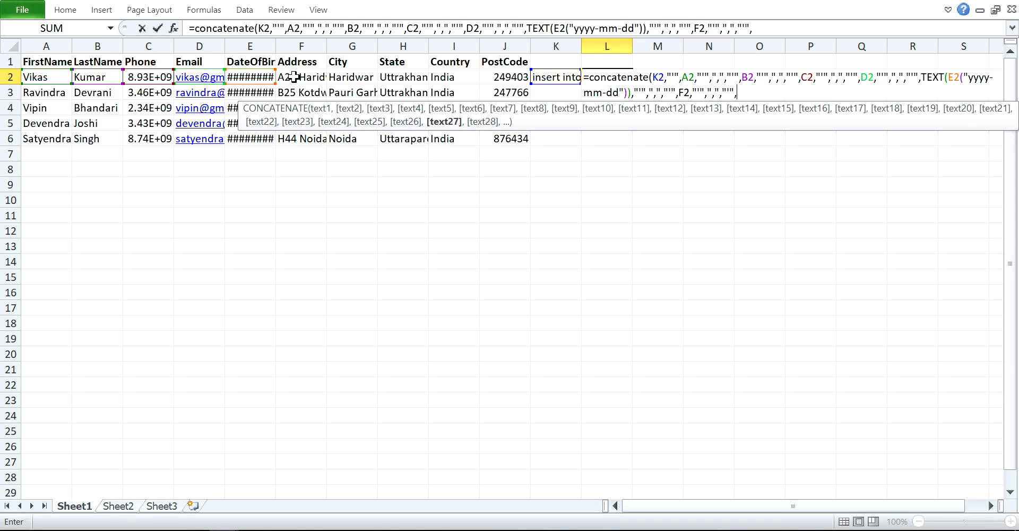
Step: Add the city reference G2 to the L2 formula, followed by the separator arguments "'",",","'",
{"action": "left_click", "coordinate": [342, 77]}
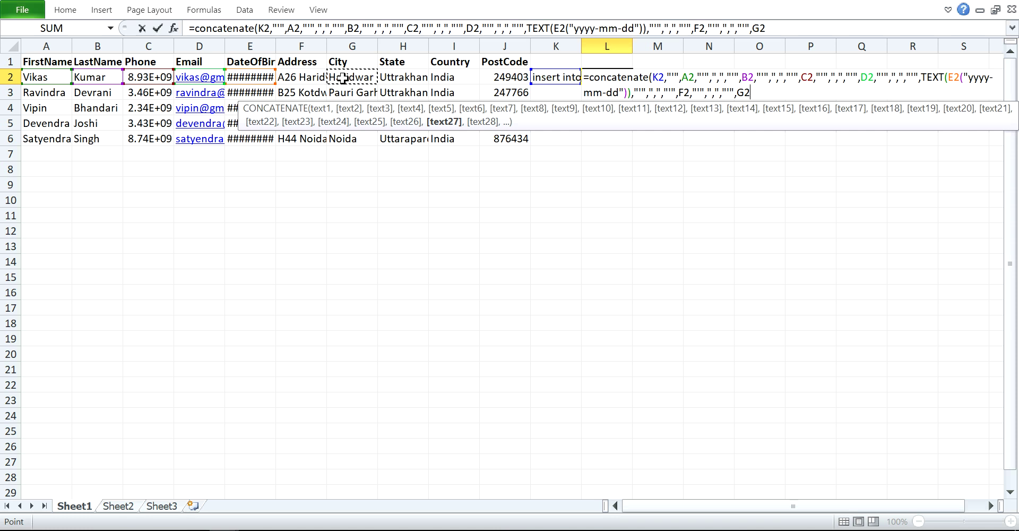
{"action": "type", "text": ",\""}
{"action": "type", "text": "\"\"\",\",\""}
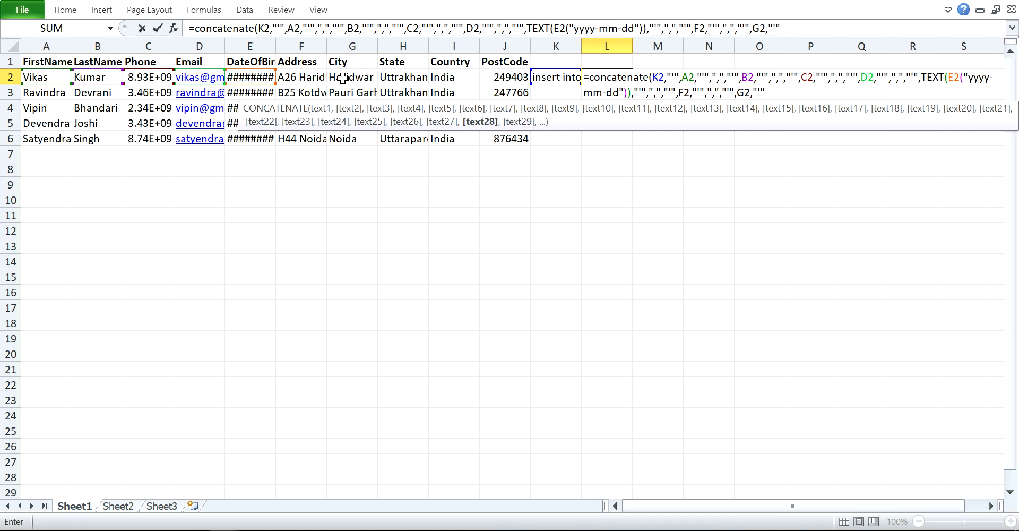
{"action": "type", "text": ",\"\"\"\""}
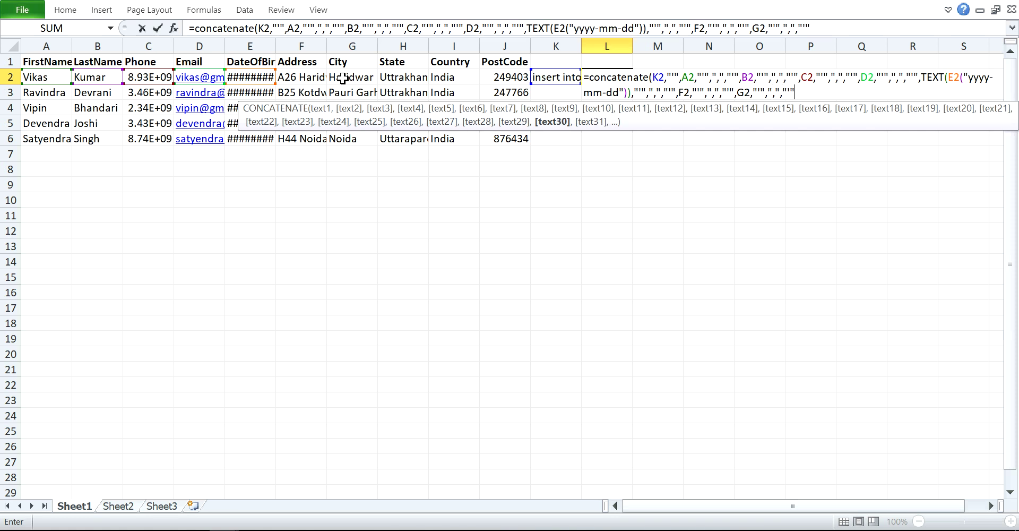
{"action": "type", "text": ",,"}
{"action": "key", "text": "BackSpace"}
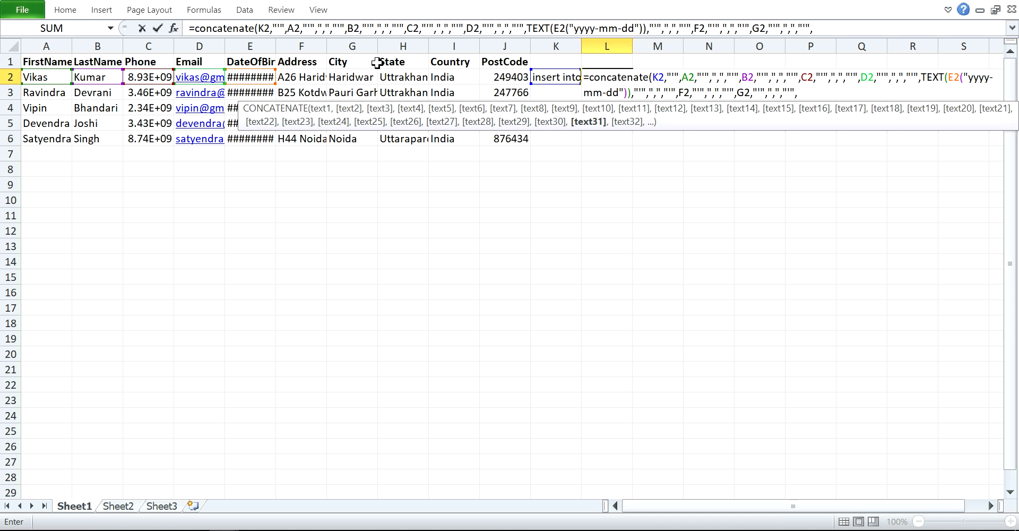
Step: Add the state reference H2 to the L2 formula, followed by the separator arguments "'",",","'",
{"action": "left_click", "coordinate": [393, 80]}
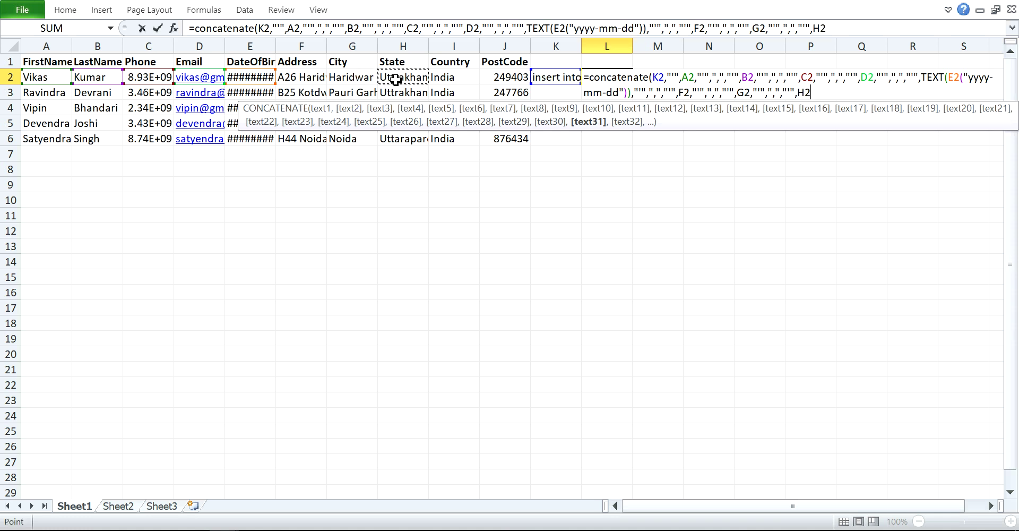
{"action": "type", "text": ","}
{"action": "type", "text": "\"'\",\",\""}
{"action": "type", "text": ",\"'\",\","}
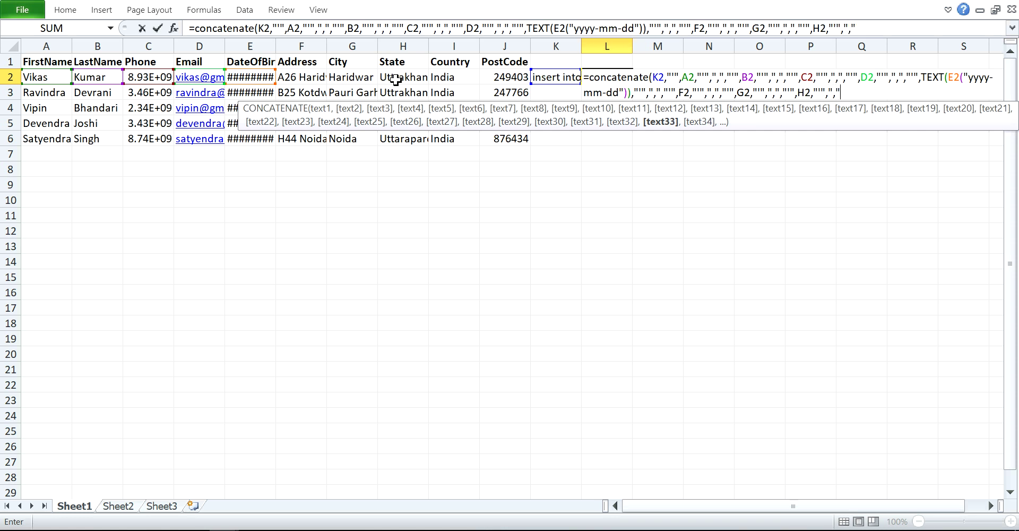
{"action": "type", "text": "\",B2,\"'\""}
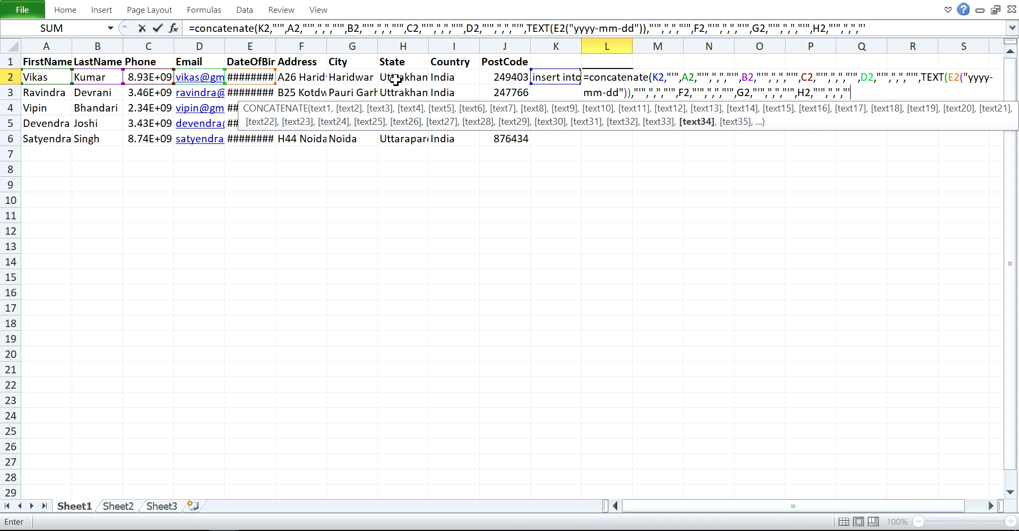
{"action": "type", "text": ","}
Step: Add the country reference I2 to the L2 formula, followed by the separator arguments "'",",","'",
{"action": "left_click", "coordinate": [448, 78]}
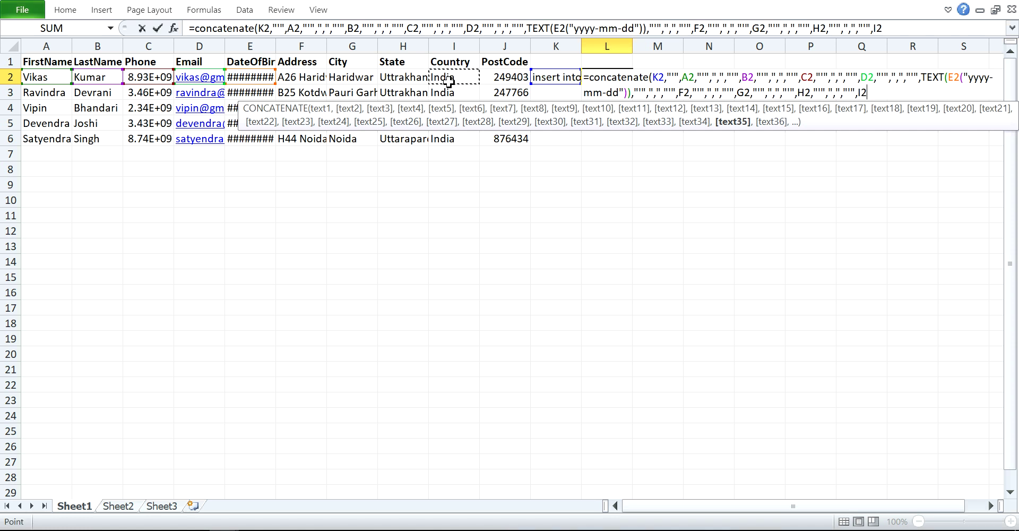
{"action": "type", "text": ",\"\"\""}
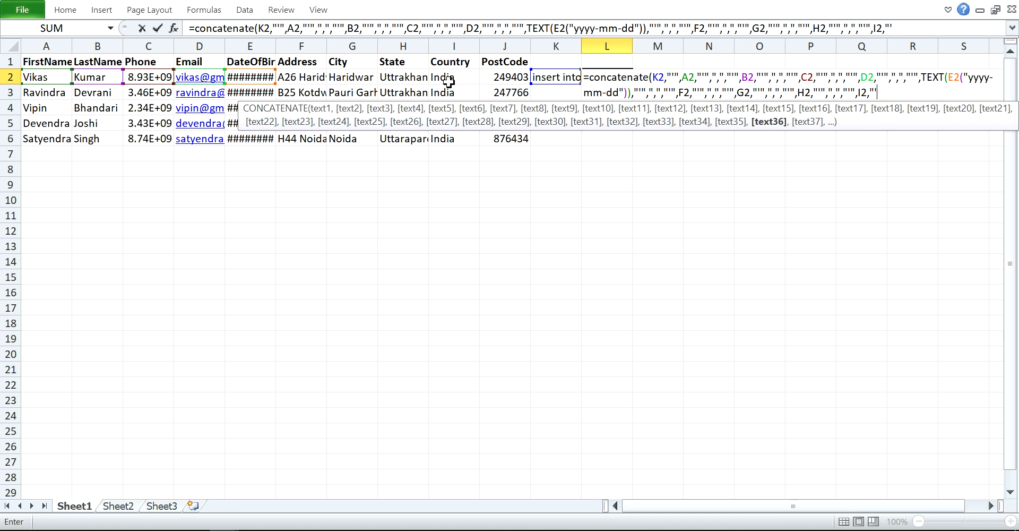
{"action": "type", "text": ",A2,\"\"\""}
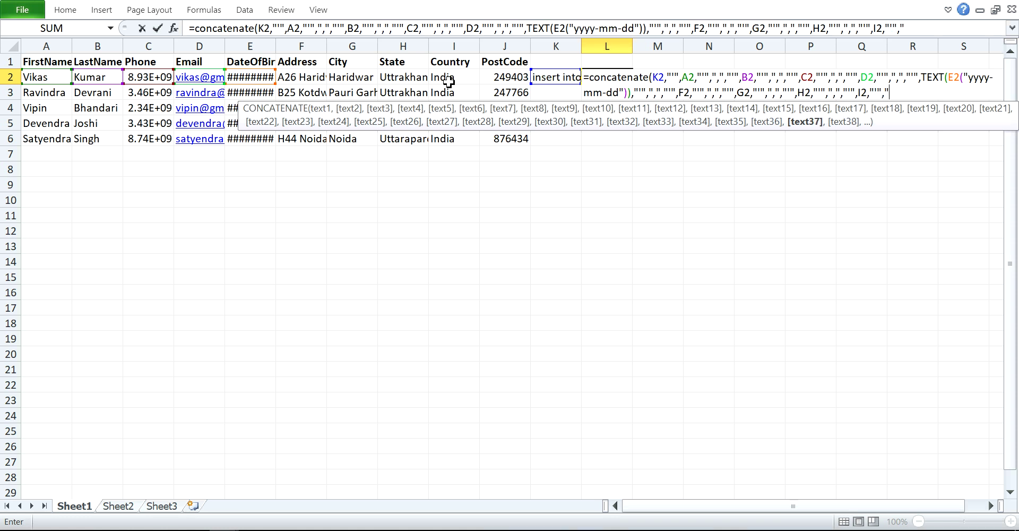
{"action": "type", "text": ",\",\""}
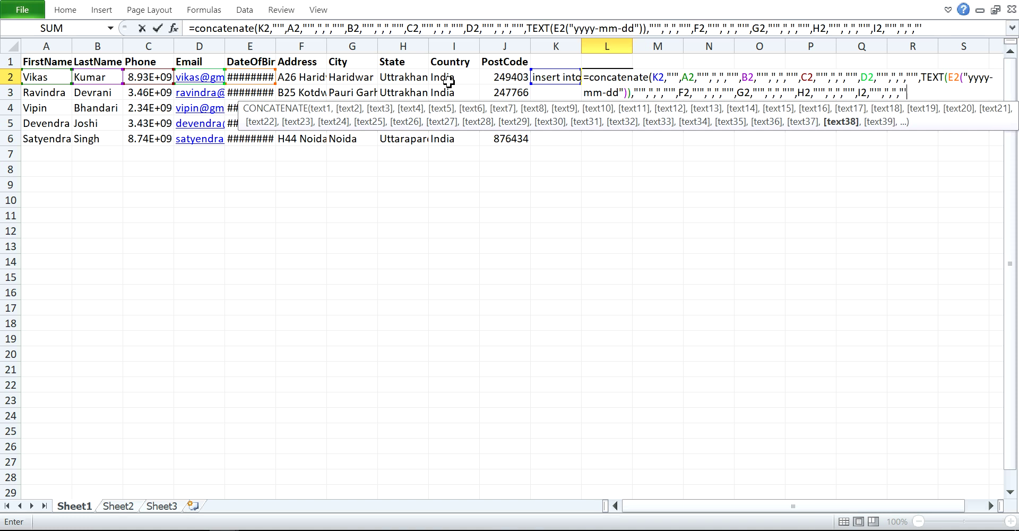
{"action": "type", "text": "\"\","}
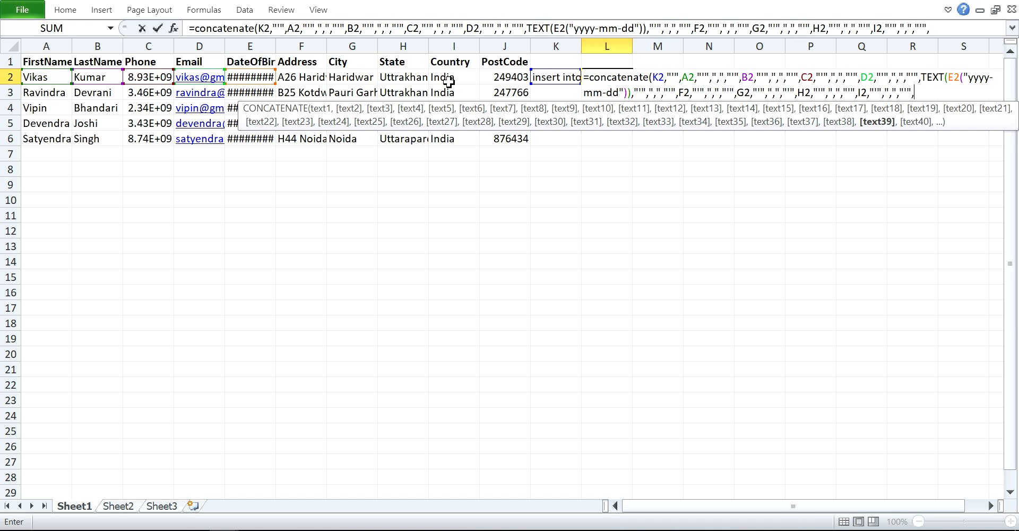
Step: Add the post code reference J2 and the closing arguments "'",")" to the L2 formula and try to enter it
{"action": "left_click", "coordinate": [504, 77]}
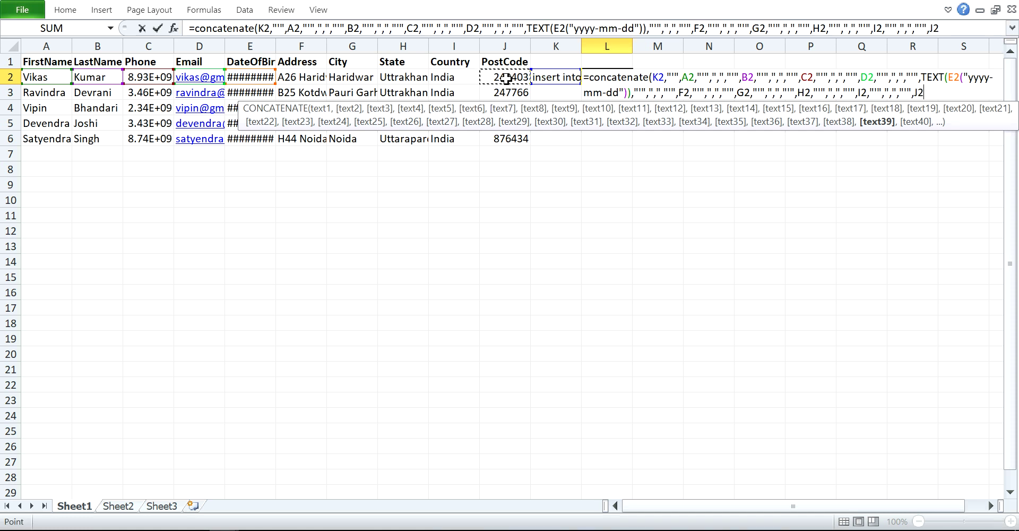
{"action": "type", "text": ",\""}
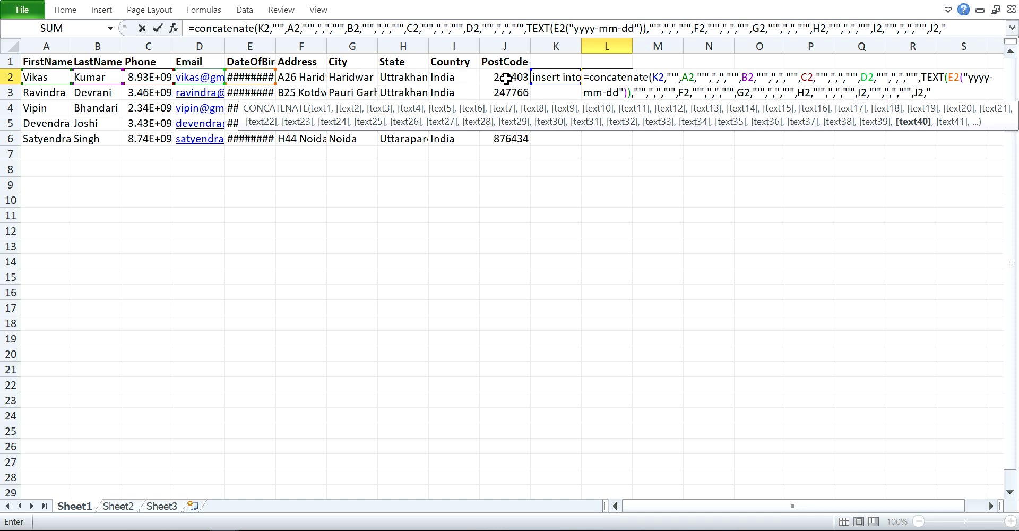
{"action": "type", "text": "\"\",\")\""}
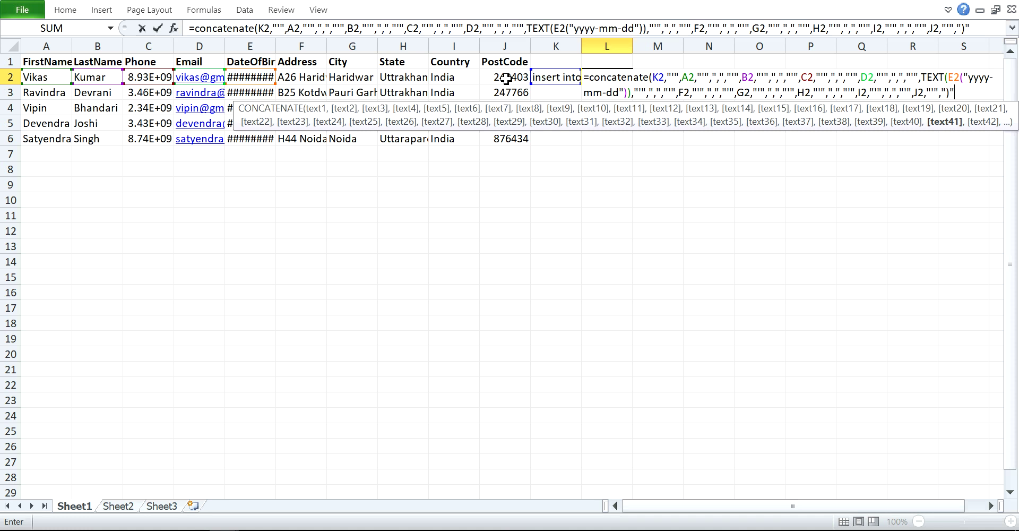
{"action": "key", "text": "Return"}
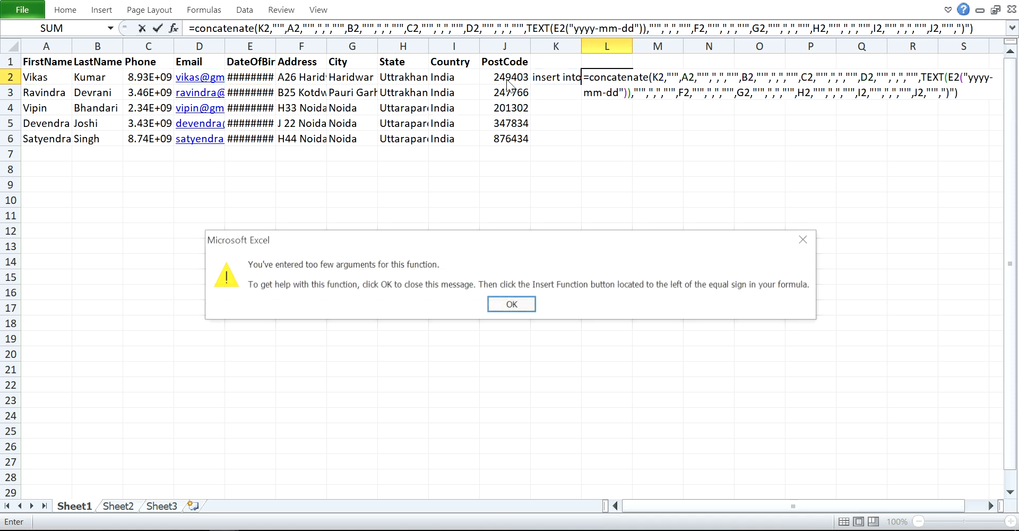
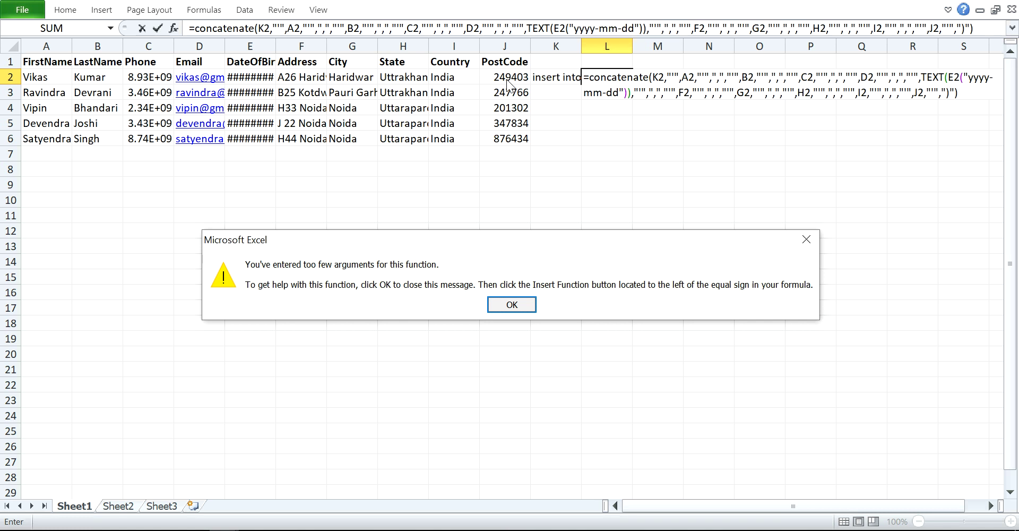
Step: Correct the date function in the L2 formula to TEXT(E2,("yyyy-mm-dd")) by adding the missing comma, and enter the formula
{"action": "key", "text": "Return"}
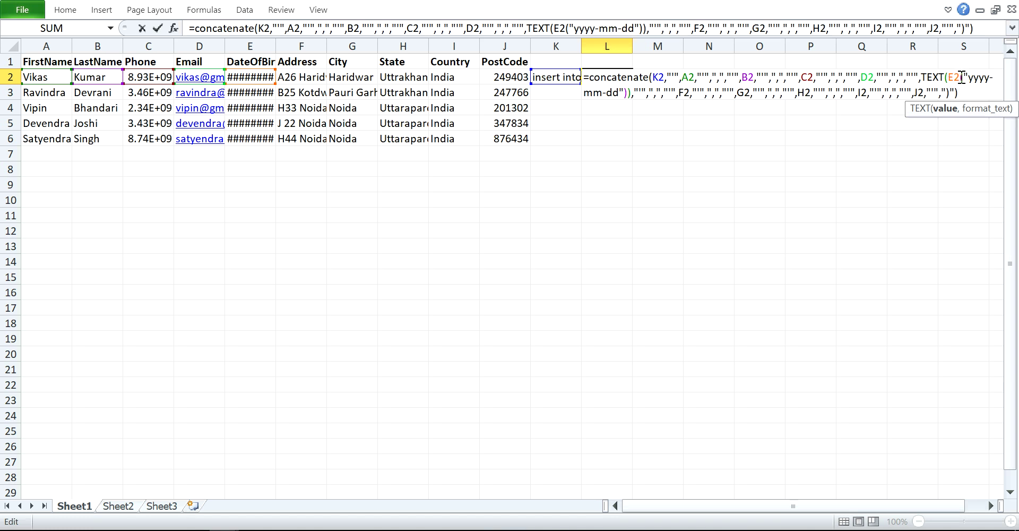
{"action": "type", "text": ","}
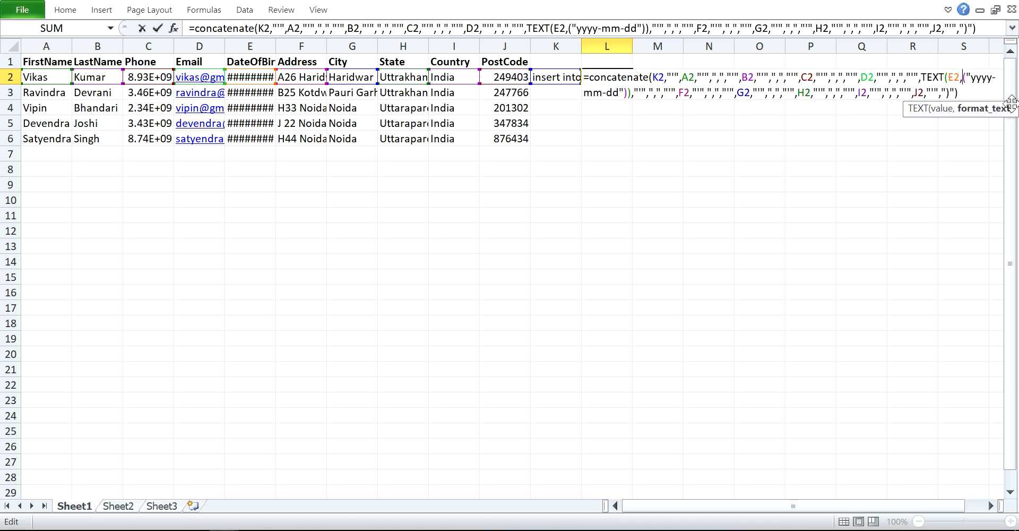
{"action": "key", "text": "Return"}
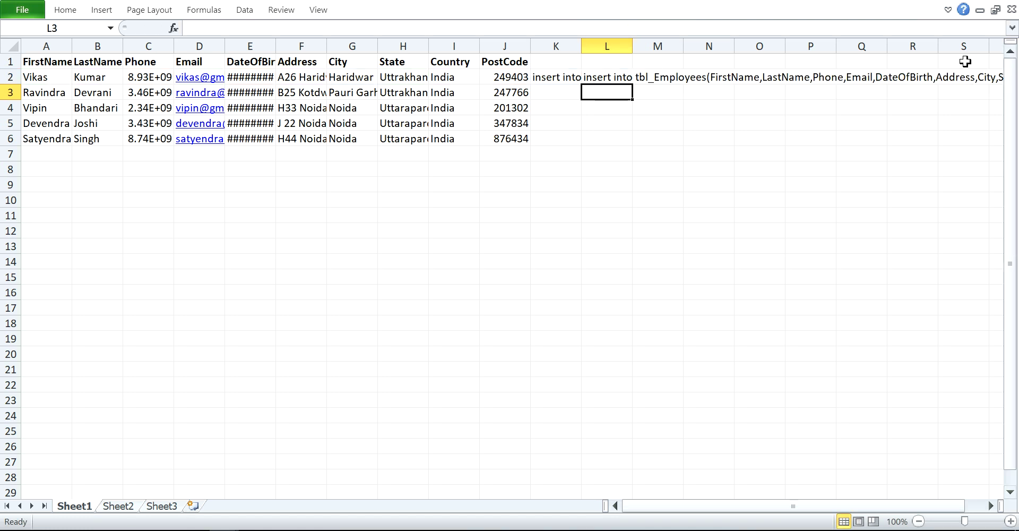
Step: Fill the insert text in K2 and the CONCATENATE formula in L2 down to row 6
{"action": "left_click", "coordinate": [568, 86]}
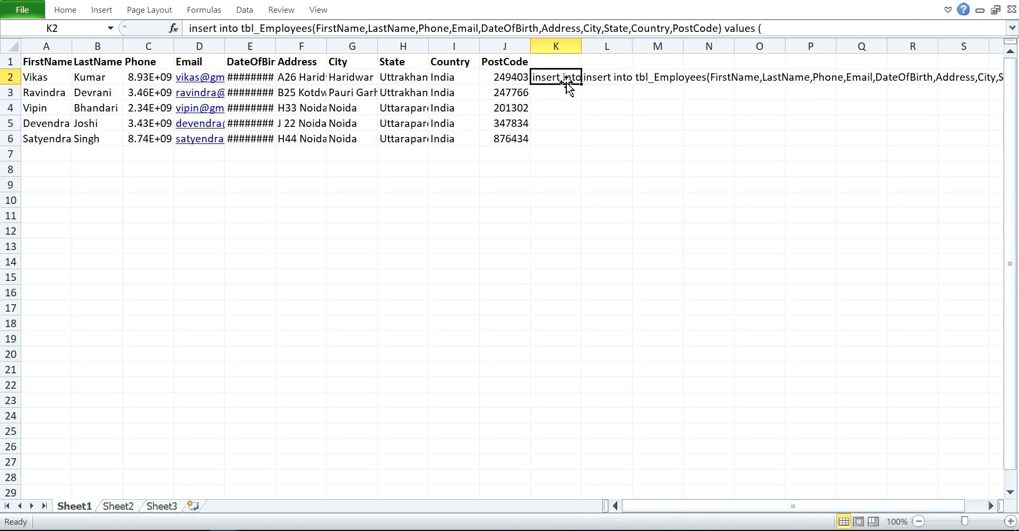
{"action": "left_click_drag", "start_coordinate": [582, 86], "coordinate": [581, 143]}
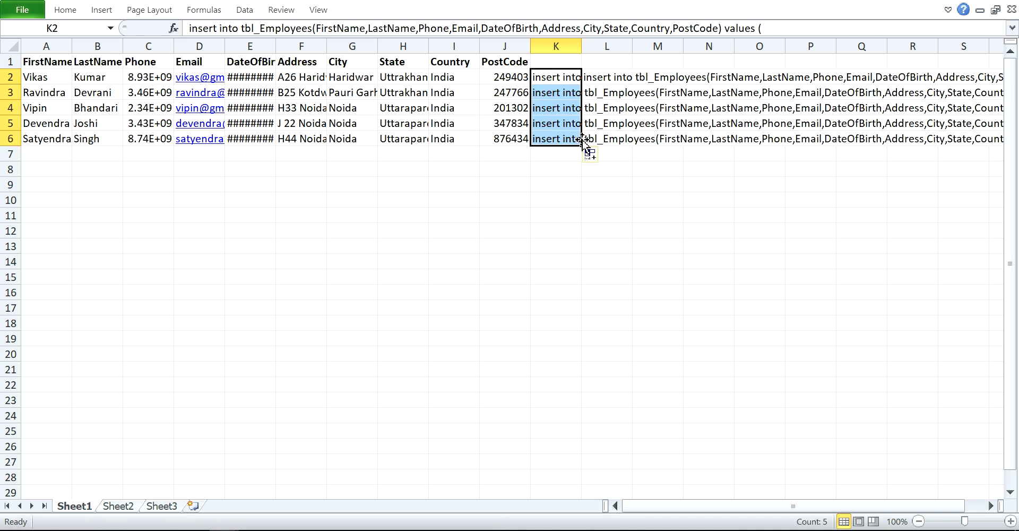
{"action": "left_click", "coordinate": [607, 76]}
{"action": "left_click_drag", "start_coordinate": [632, 84], "coordinate": [633, 142]}
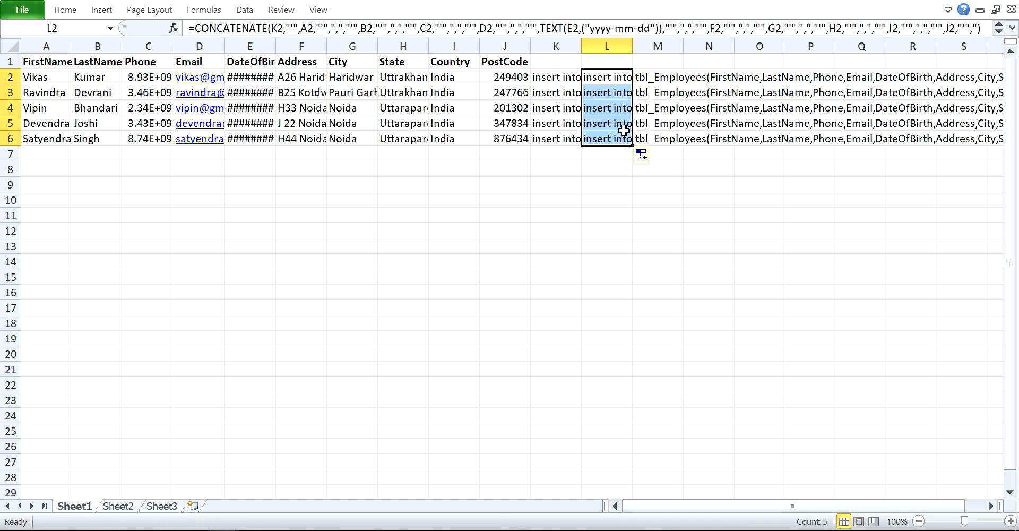
Step: Auto-fit the widths of column L, the DateOfBirth column and the Phone column
{"action": "left_click", "coordinate": [603, 46]}
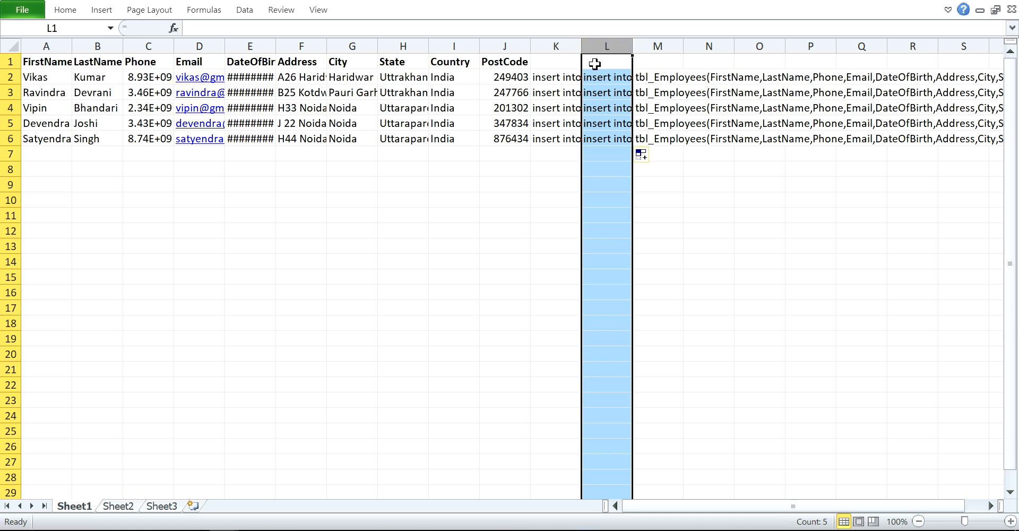
{"action": "double_click", "coordinate": [631, 46]}
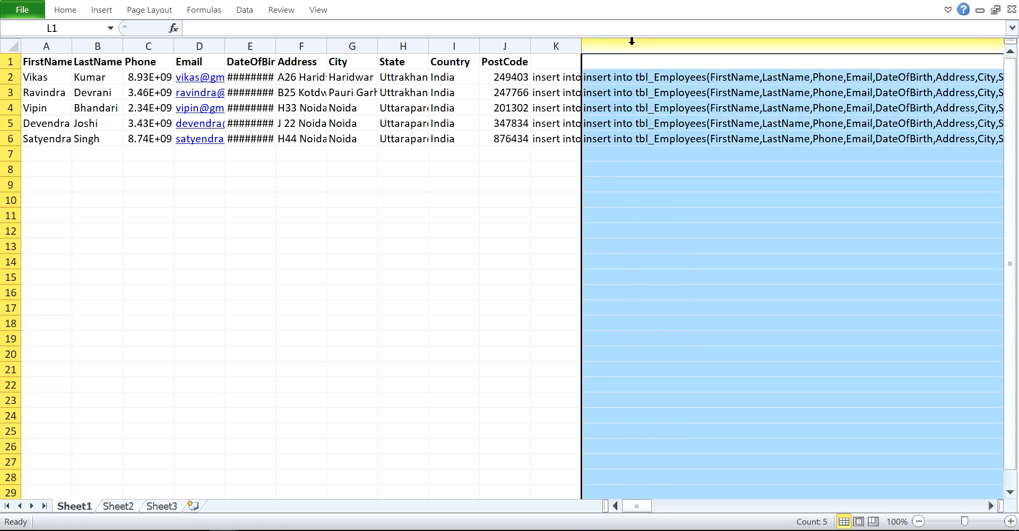
{"action": "double_click", "coordinate": [275, 47]}
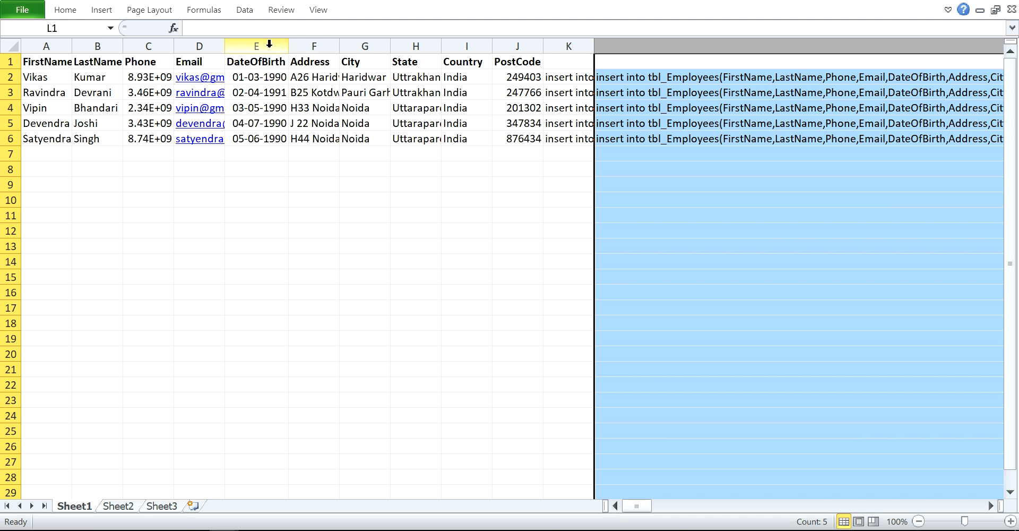
{"action": "double_click", "coordinate": [174, 46]}
Step: Copy the whole of column L and paste the INSERT statements into a new query in SQL Server Management Studio
{"action": "left_click", "coordinate": [629, 78]}
{"action": "left_click", "coordinate": [641, 42]}
{"action": "key", "text": "ctrl+c"}
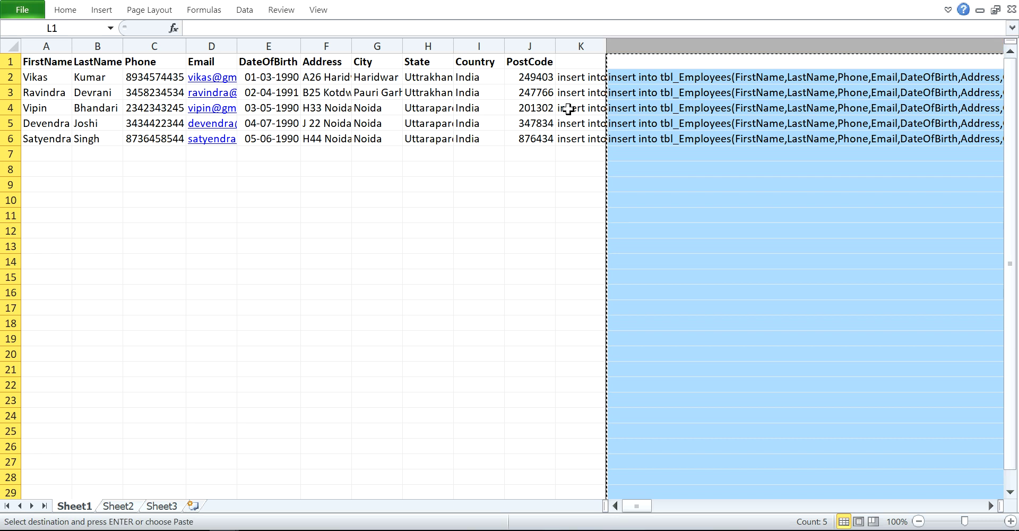
{"action": "key", "text": "alt+Tab"}
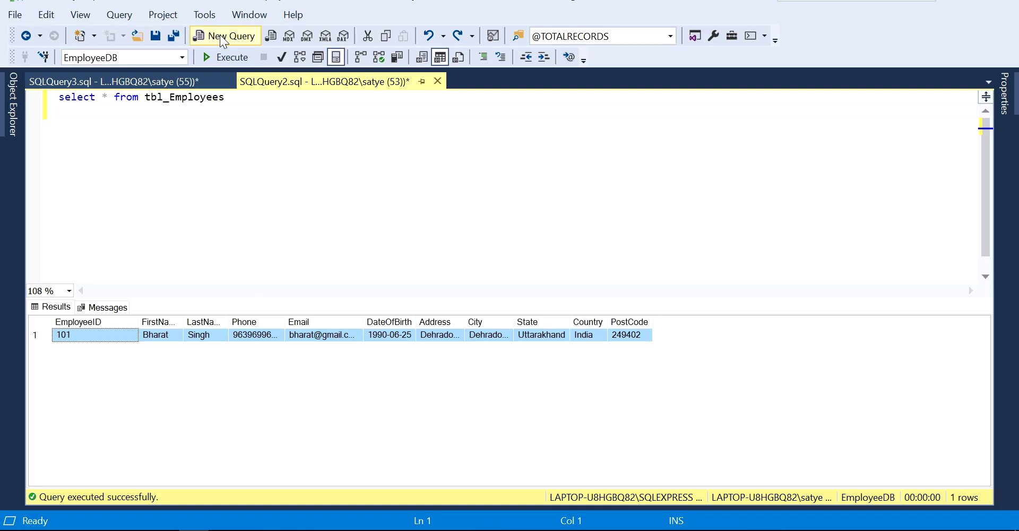
{"action": "key", "text": "ctrl+n"}
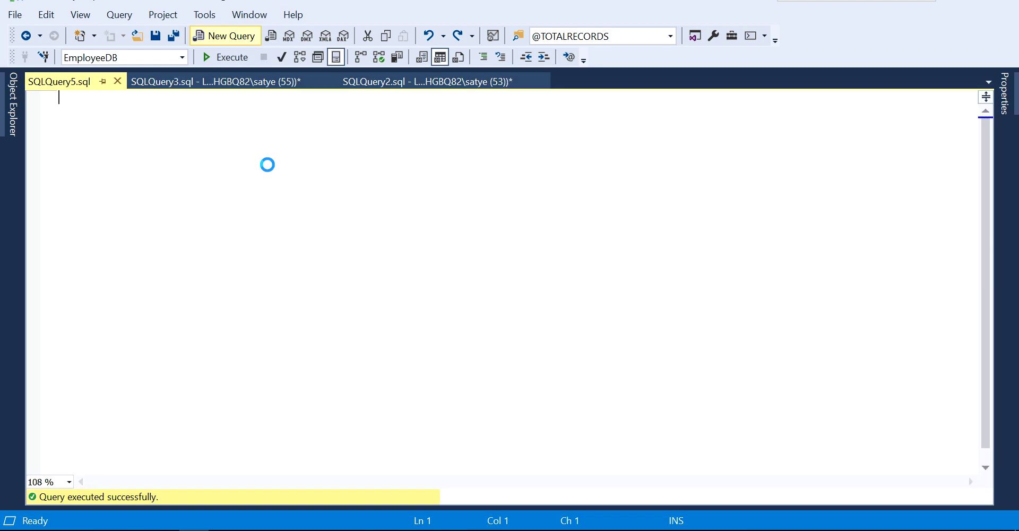
{"action": "key", "text": "ctrl+v"}
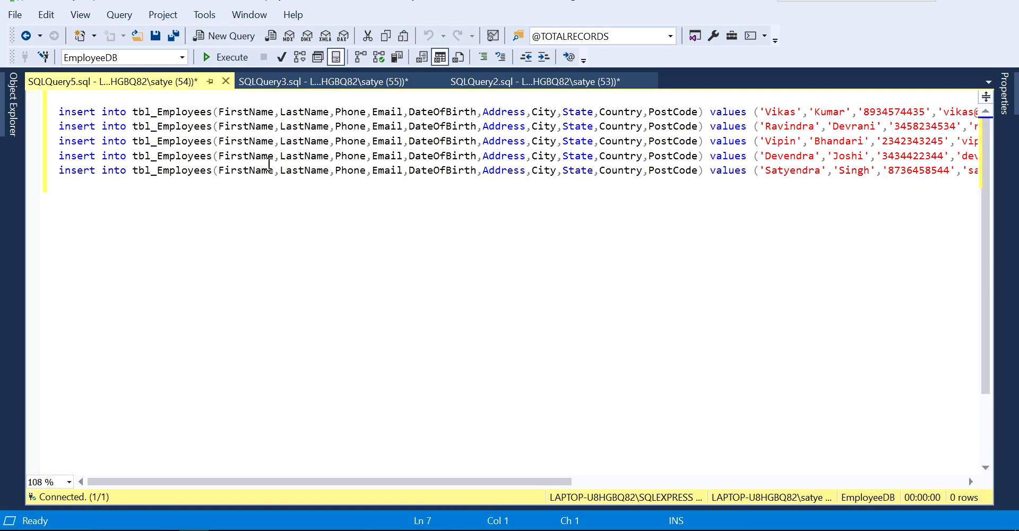
Step: Execute the pasted INSERT statements against EmployeeDB and review the row messages
{"action": "left_click_drag", "start_coordinate": [284, 477], "coordinate": [251, 460]}
{"action": "left_click", "coordinate": [217, 55]}
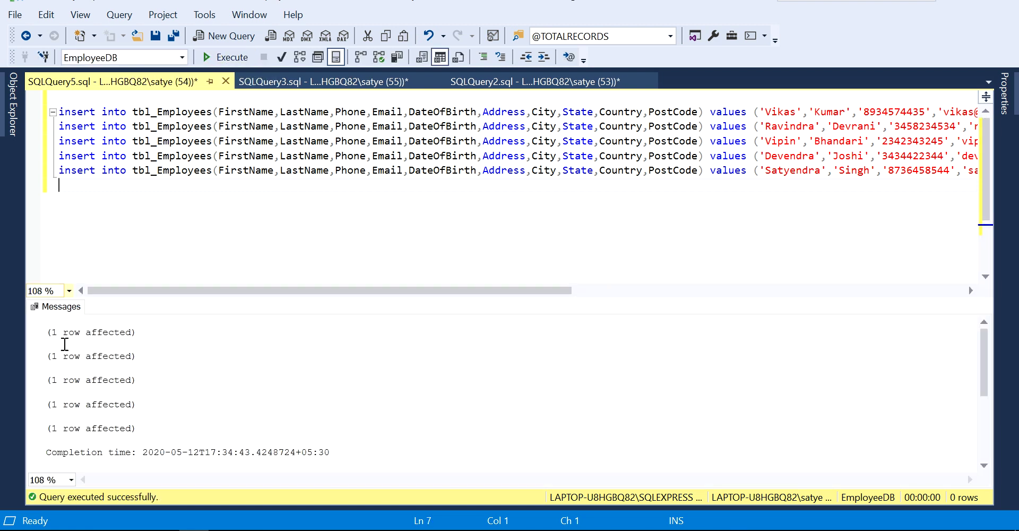
{"action": "left_click_drag", "start_coordinate": [50, 329], "coordinate": [112, 444]}
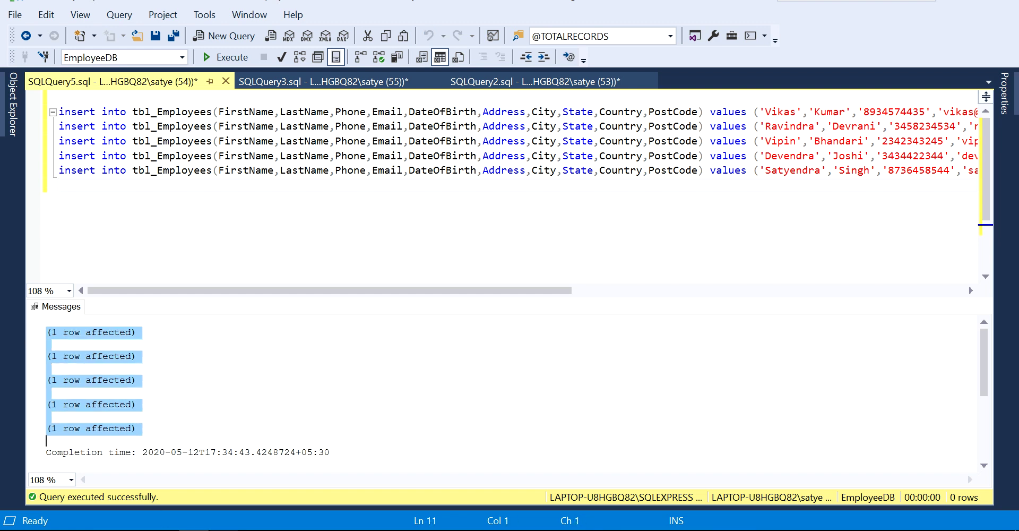
Step: Switch back to Excel and examine the employee records in rows 2 to 6
{"action": "mouse_move", "coordinate": [133, 526]}
{"action": "left_click", "coordinate": [148, 456]}
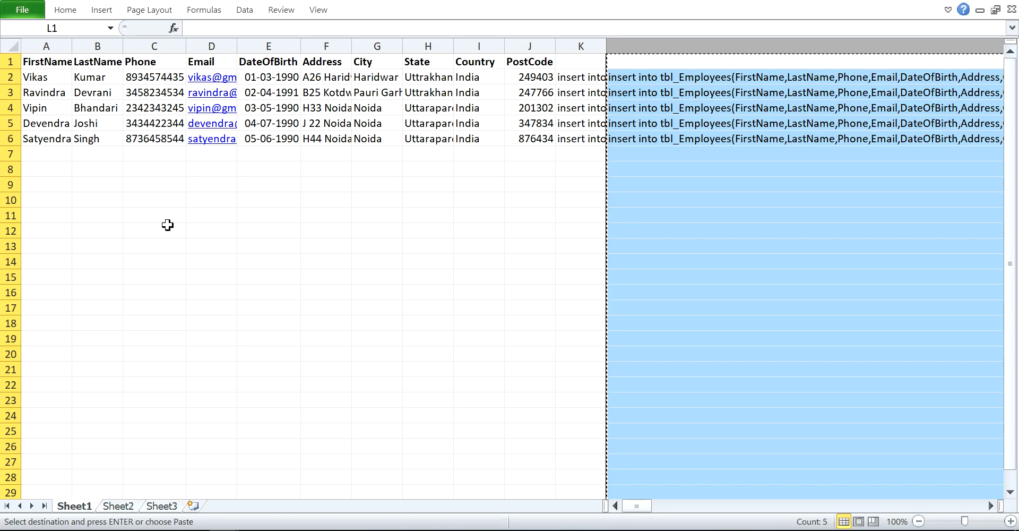
{"action": "left_click", "coordinate": [75, 163]}
{"action": "left_click", "coordinate": [9, 76]}
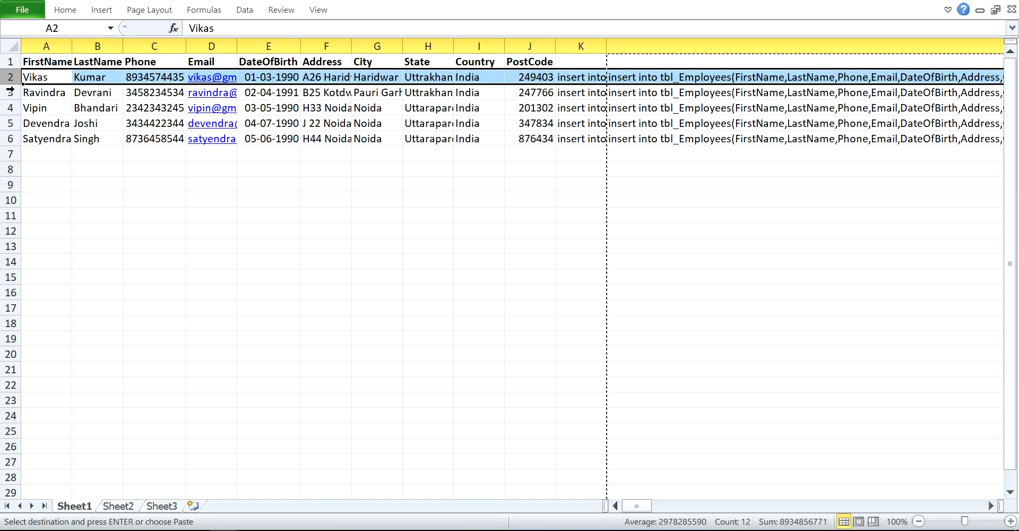
{"action": "left_click", "coordinate": [10, 138]}
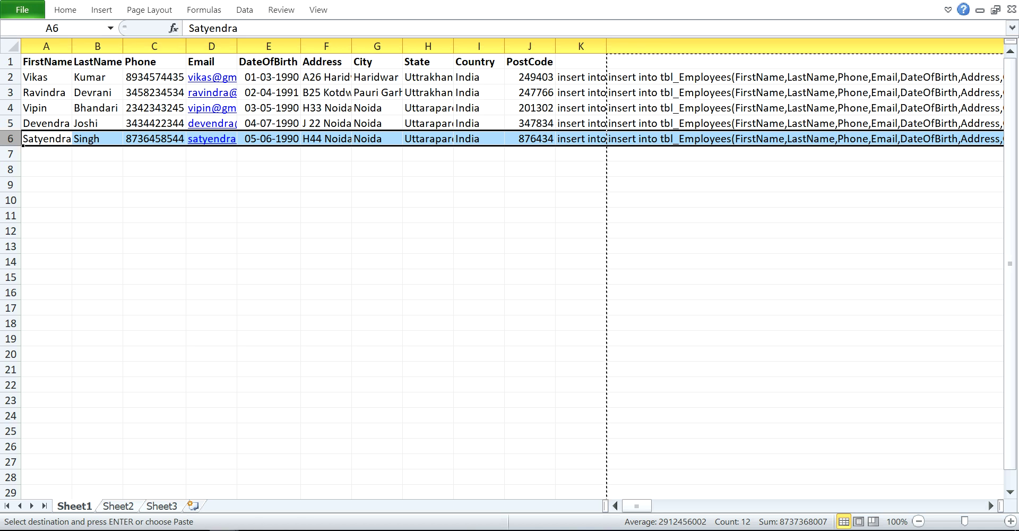
Step: Switch to SQL Server Management Studio, rerun select * from tbl_Employees in SQLQuery2.sql and check the inserted rows
{"action": "key", "text": "alt+Tab"}
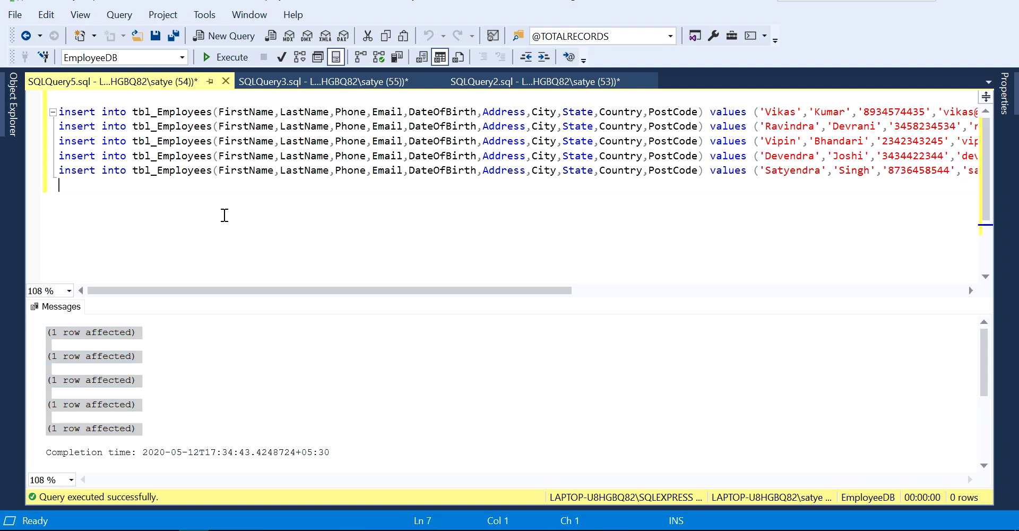
{"action": "left_click", "coordinate": [311, 80]}
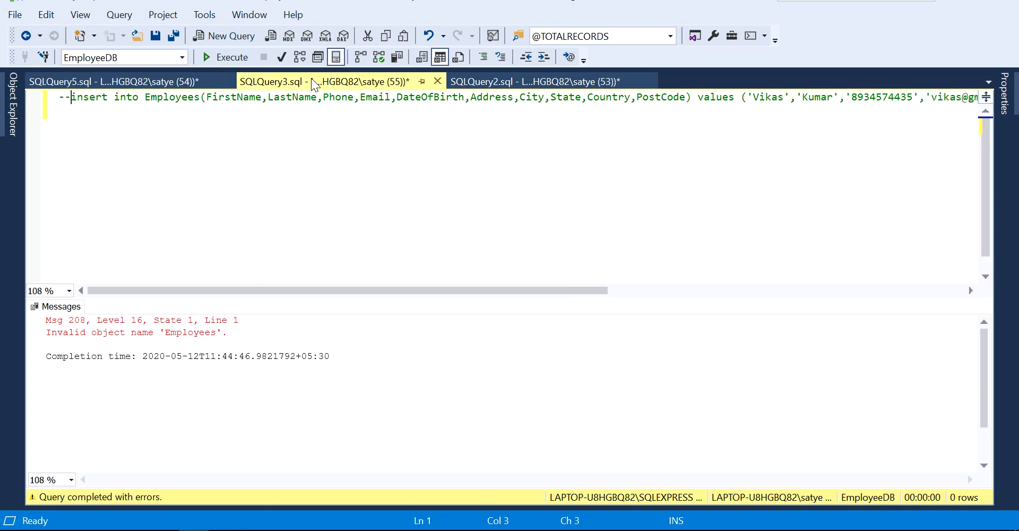
{"action": "left_click", "coordinate": [525, 85]}
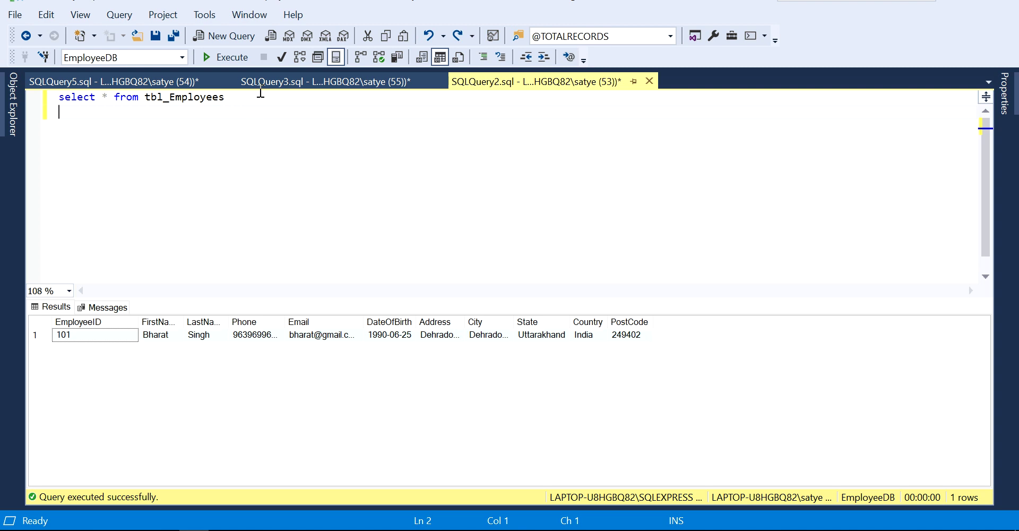
{"action": "left_click", "coordinate": [221, 57]}
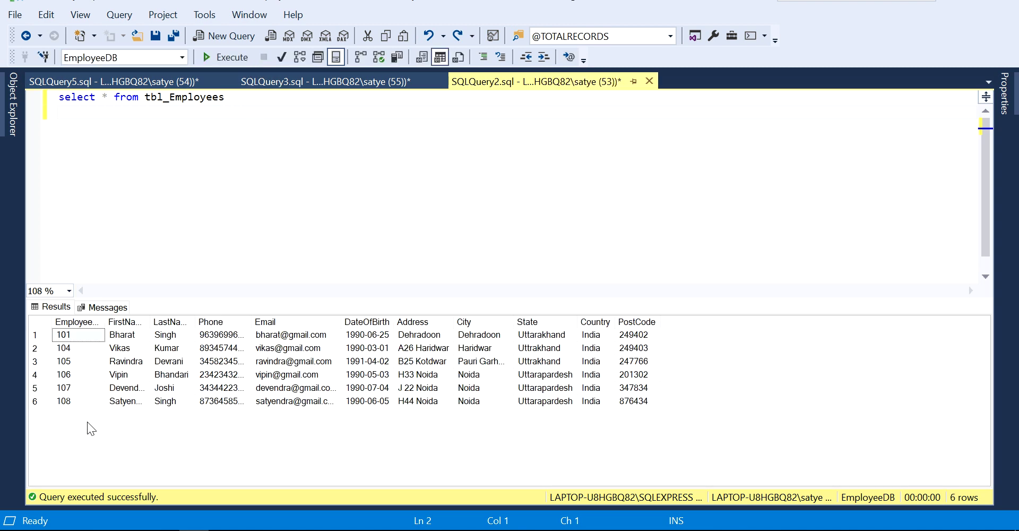
{"action": "left_click", "coordinate": [74, 348]}
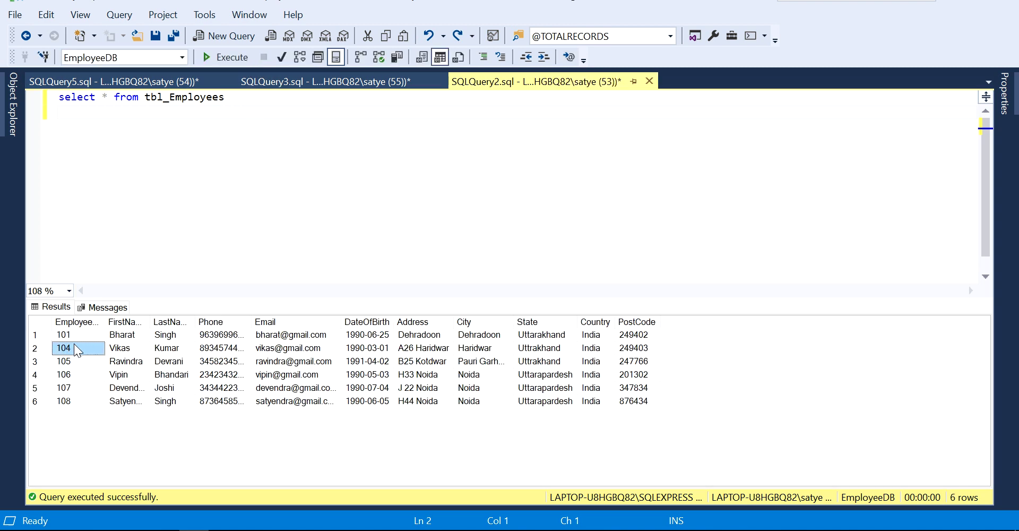
{"action": "left_click", "coordinate": [81, 374]}
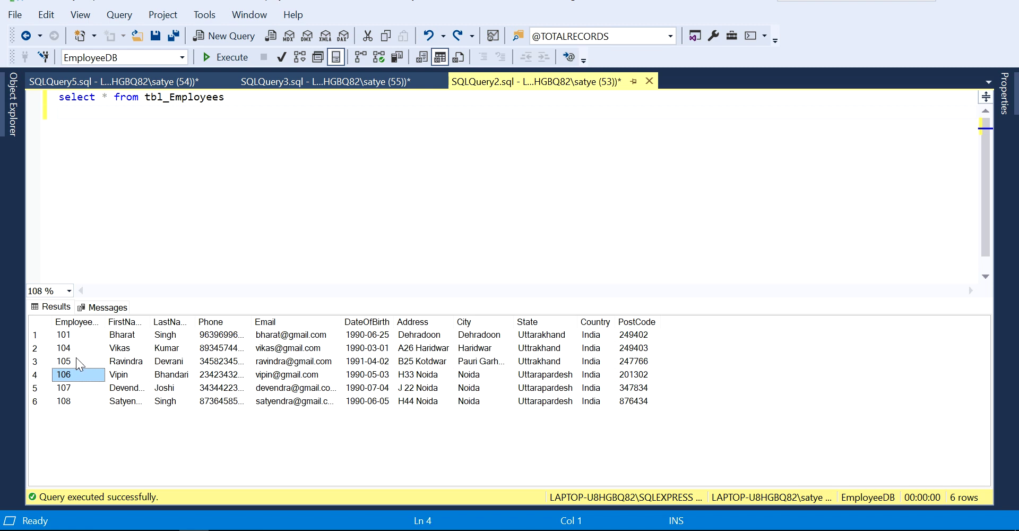
Step: Widen the EmployeeID, LastName and FirstName columns of the query results to fit, and check the last employee's first name
{"action": "double_click", "coordinate": [104, 316]}
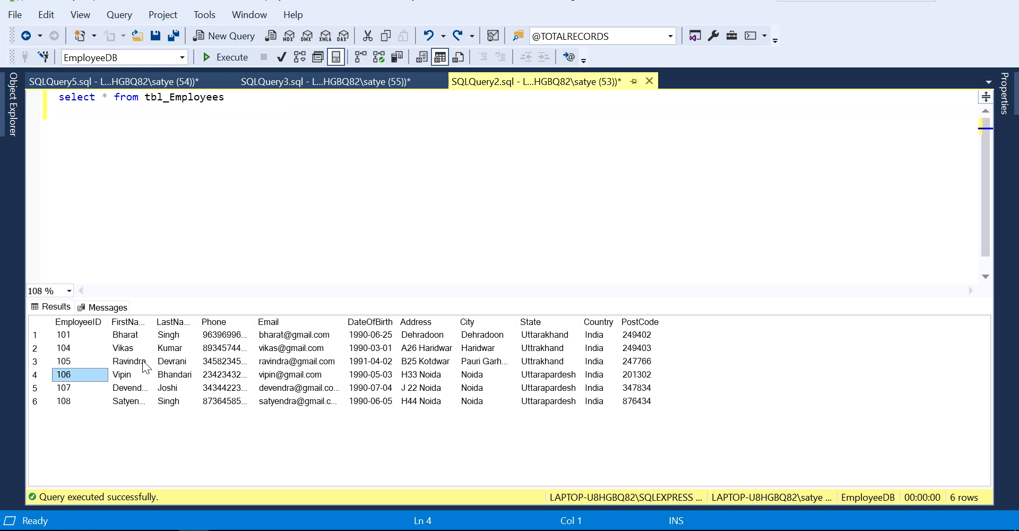
{"action": "left_click", "coordinate": [142, 338]}
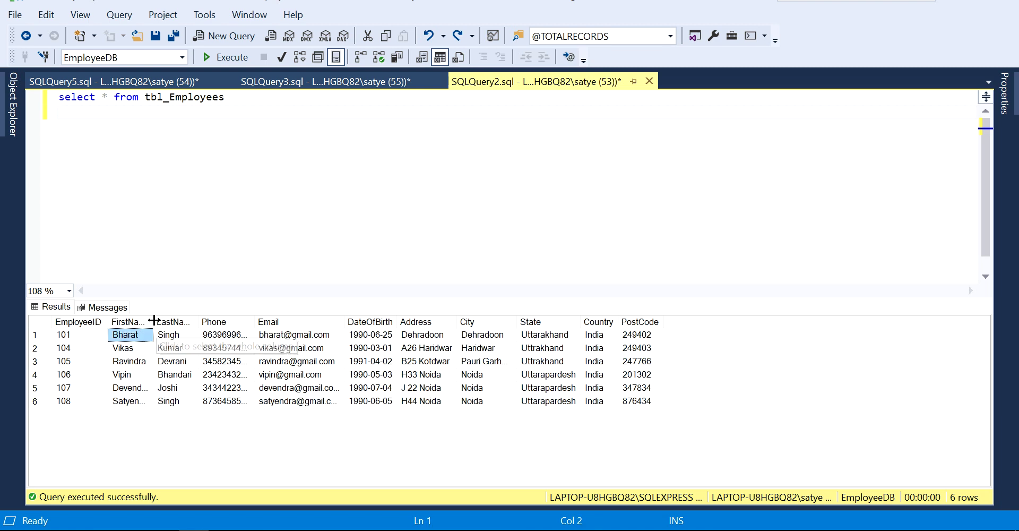
{"action": "double_click", "coordinate": [197, 320]}
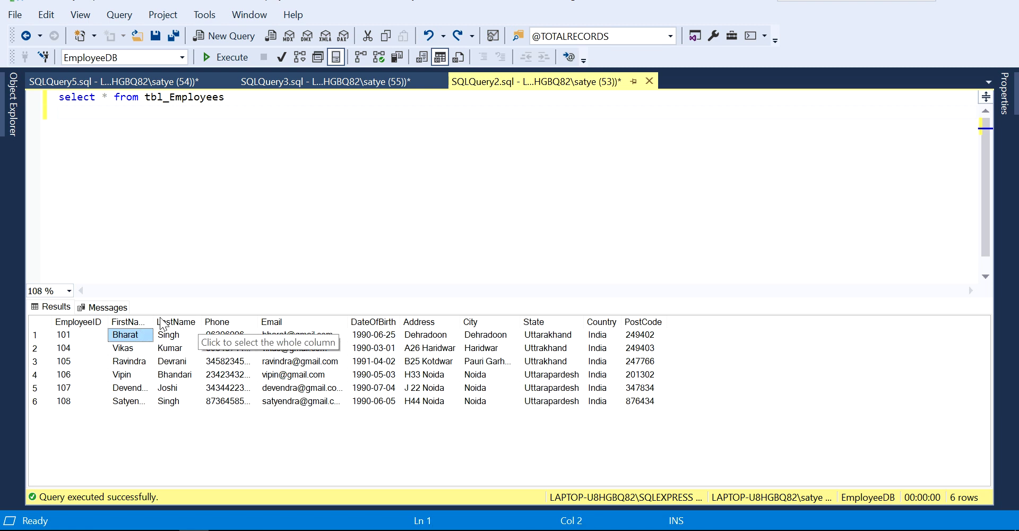
{"action": "double_click", "coordinate": [155, 320]}
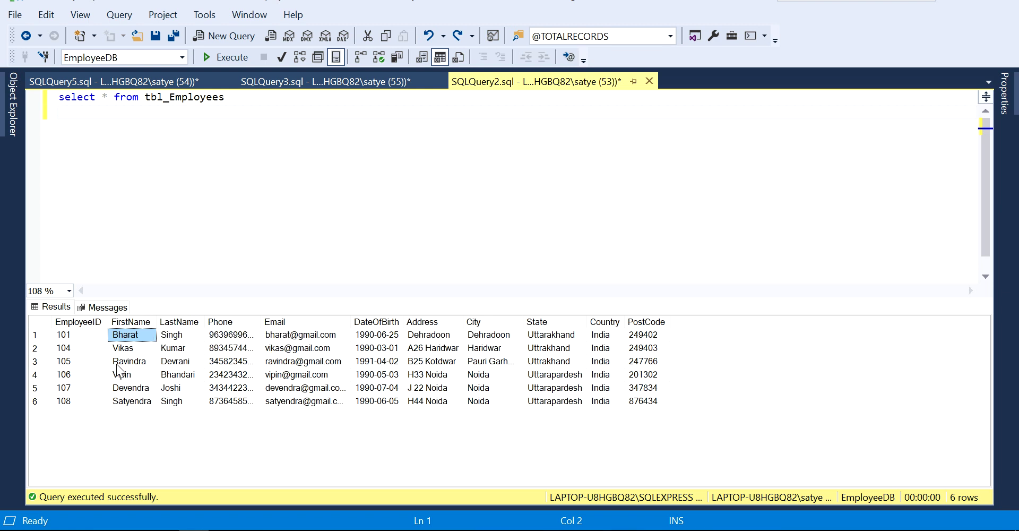
{"action": "left_click", "coordinate": [138, 406]}
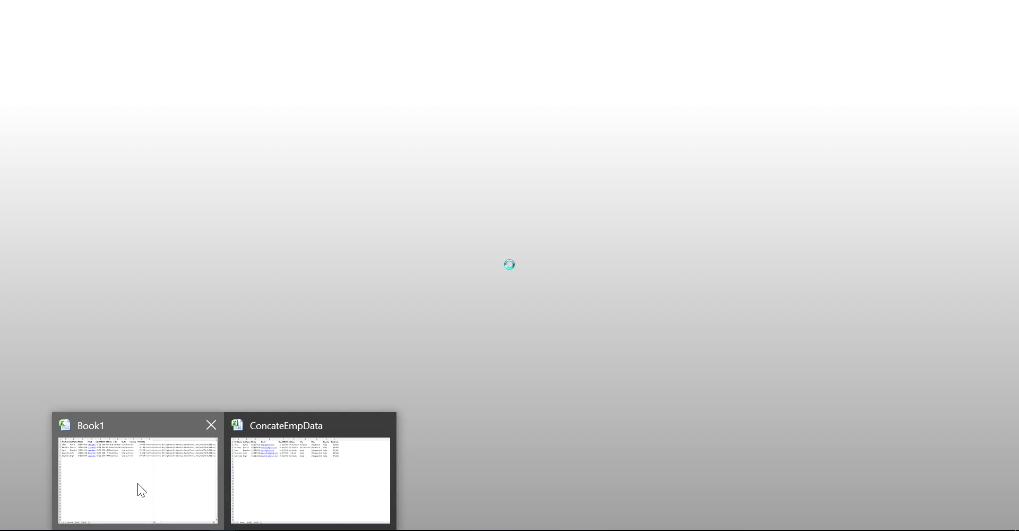
Step: Switch back to the Book1 workbook in Excel and examine the CONCATENATE formula in cell L2
{"action": "left_click", "coordinate": [138, 484]}
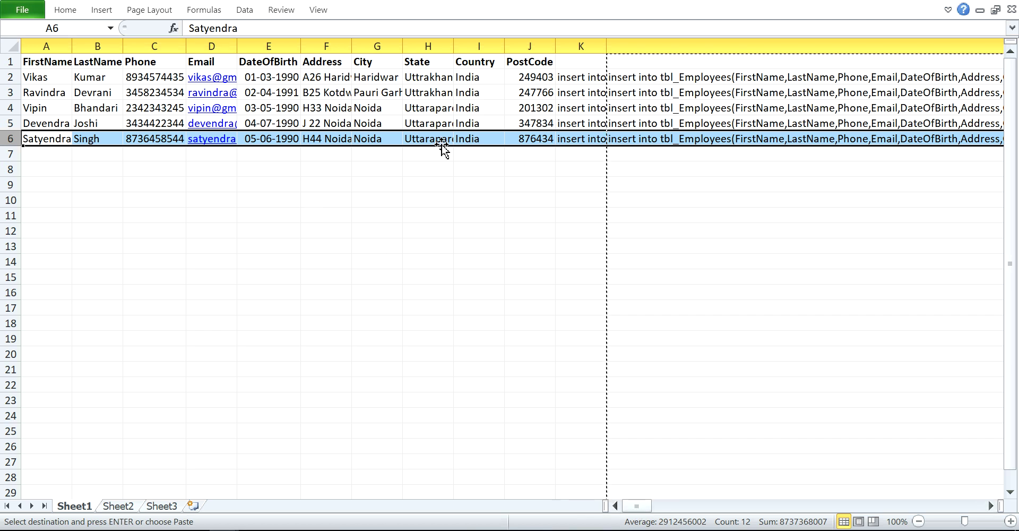
{"action": "left_click", "coordinate": [426, 79]}
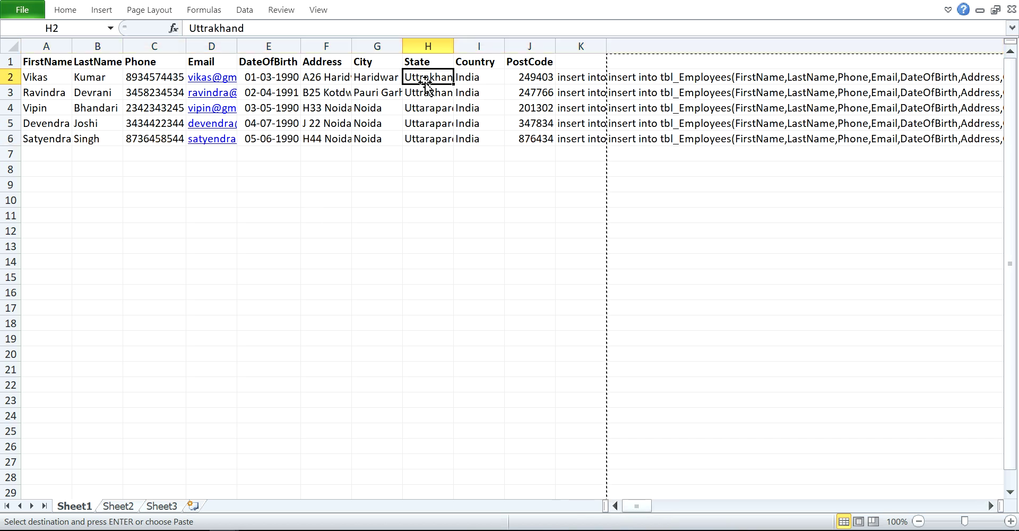
{"action": "left_click", "coordinate": [650, 83]}
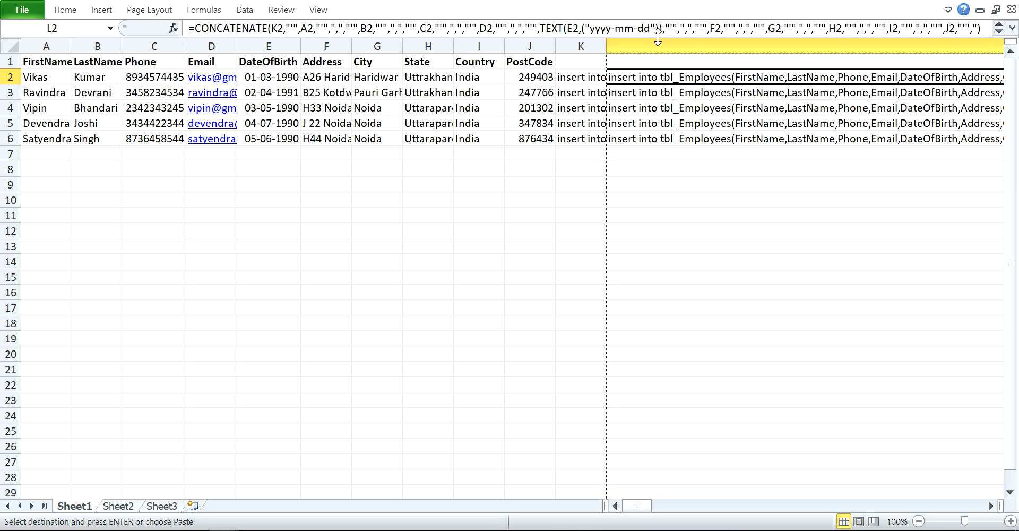
{"action": "left_click", "coordinate": [597, 29]}
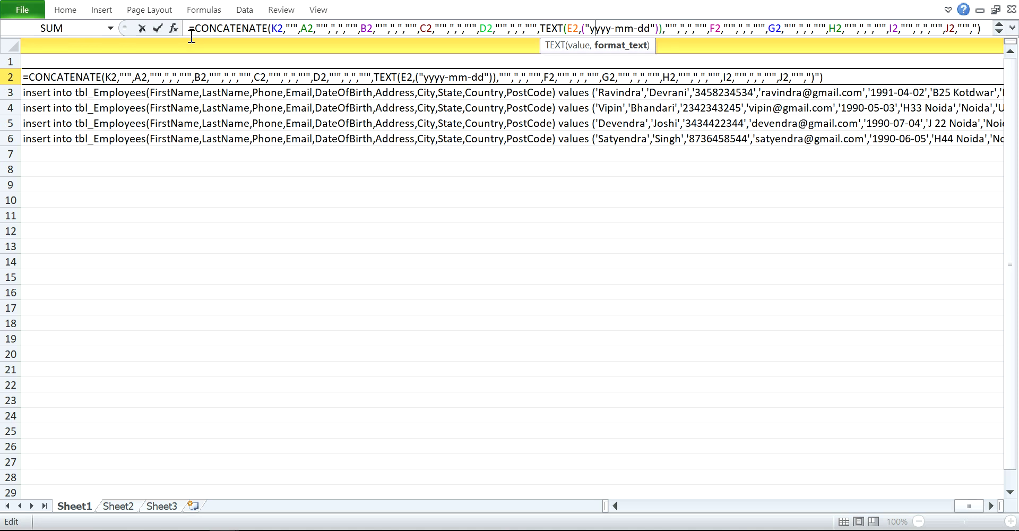
{"action": "left_click_drag", "start_coordinate": [192, 30], "coordinate": [574, 41]}
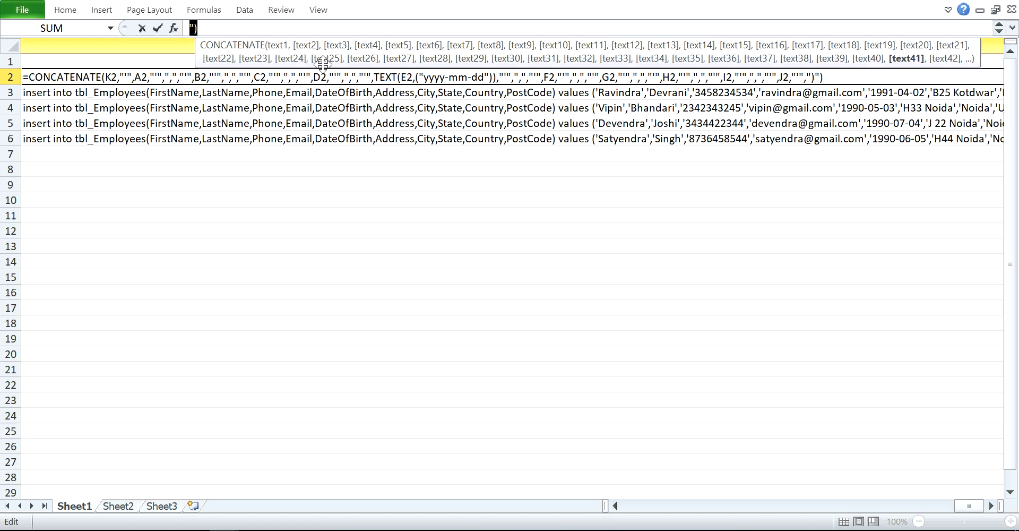
{"action": "key", "text": "Return"}
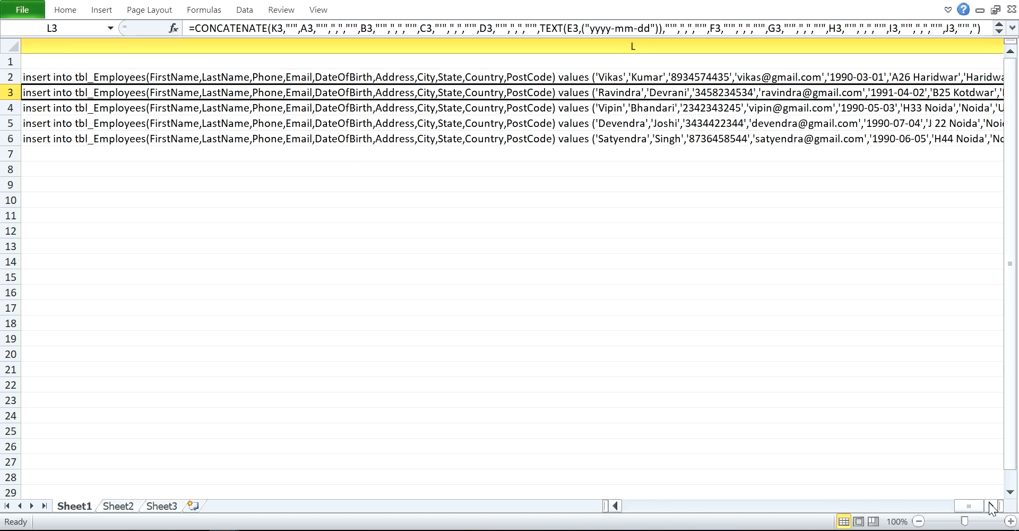
Step: Copy the full CONCATENATE formula text from cell L2
{"action": "left_click_drag", "start_coordinate": [931, 505], "coordinate": [612, 505]}
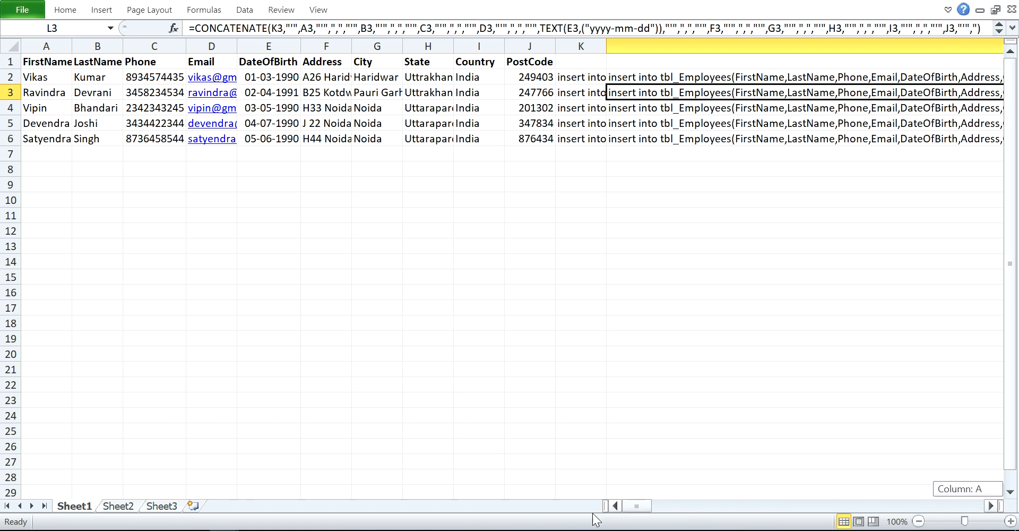
{"action": "left_click", "coordinate": [620, 80]}
{"action": "double_click", "coordinate": [619, 80]}
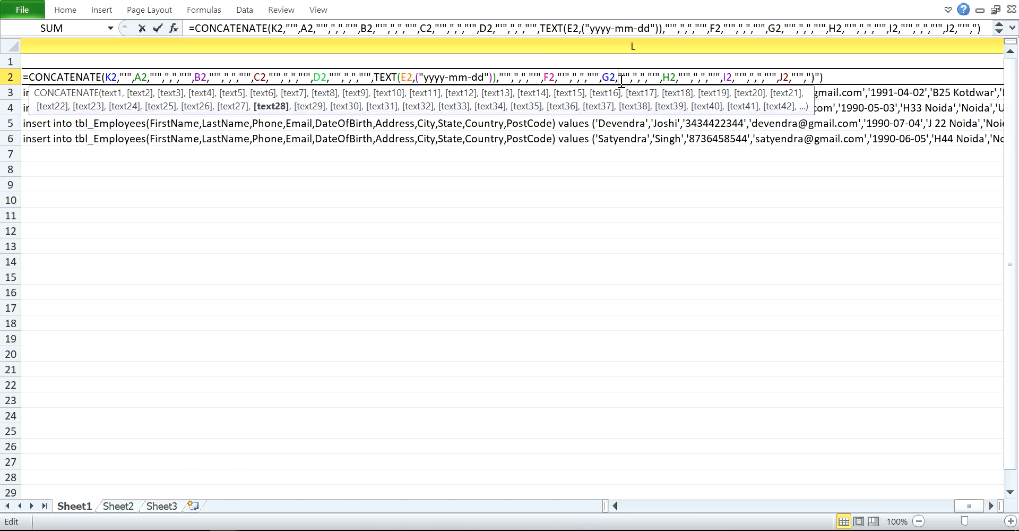
{"action": "key", "text": "shift+Home"}
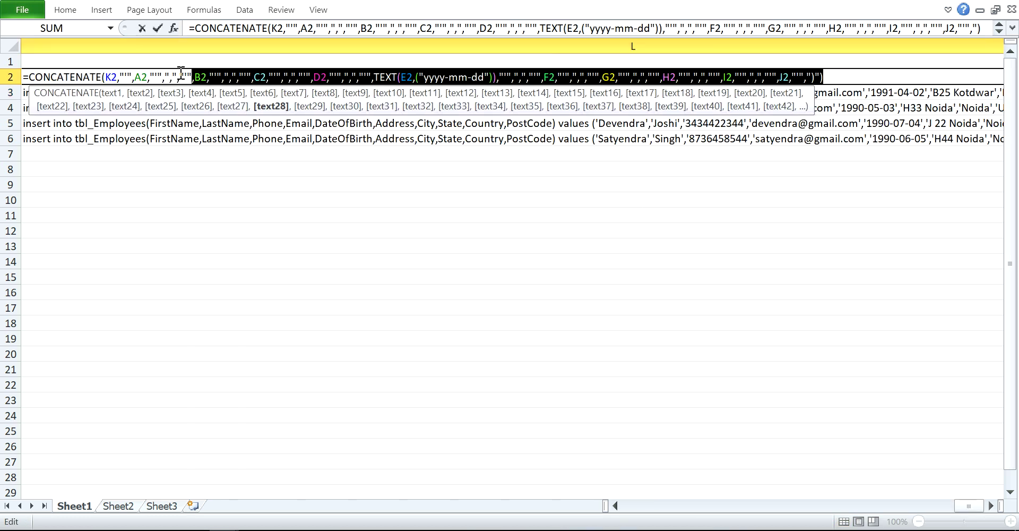
{"action": "key", "text": "ctrl+c"}
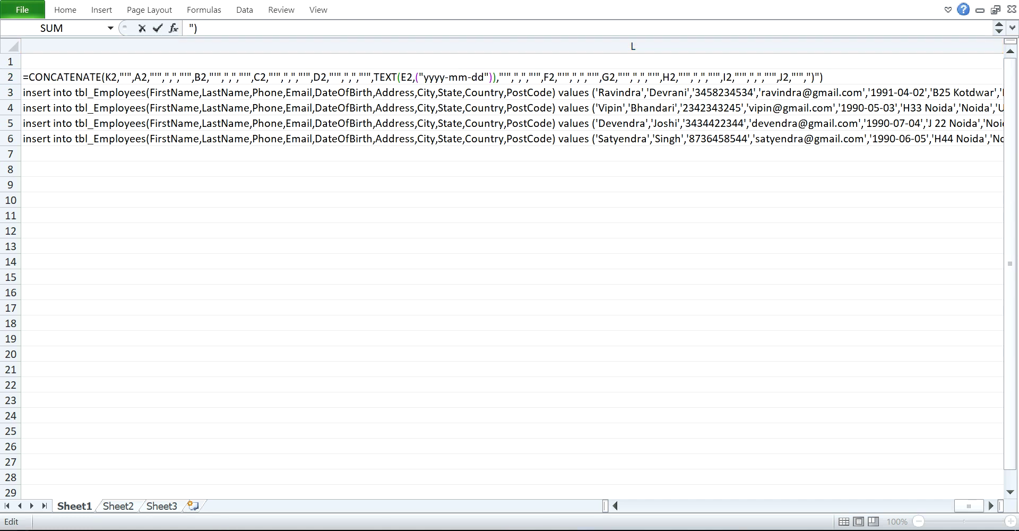
Step: Open a maximized Notepad window and paste the CONCATENATE formula into it
{"action": "key", "text": "super"}
{"action": "scroll", "coordinate": [613, 374], "scroll_direction": "down", "scroll_amount": 2}
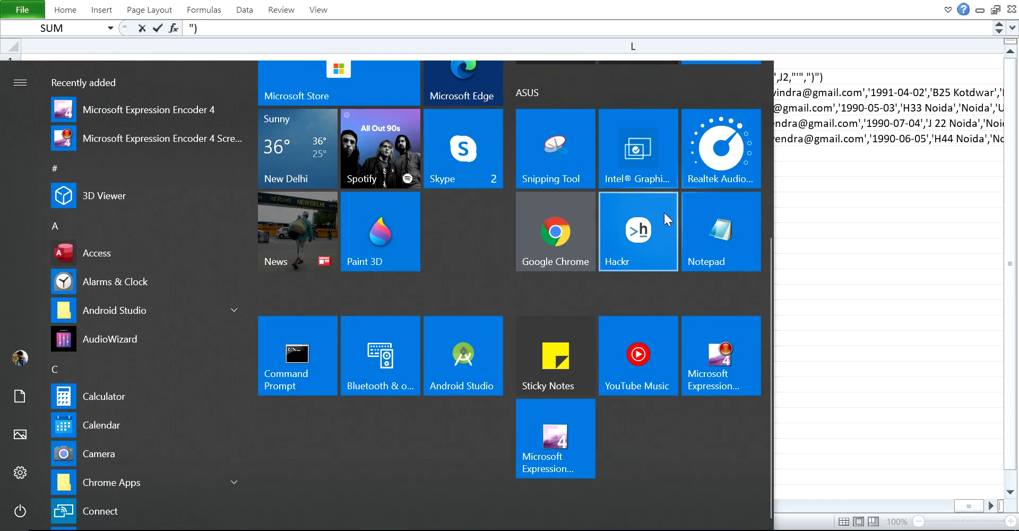
{"action": "left_click", "coordinate": [724, 291]}
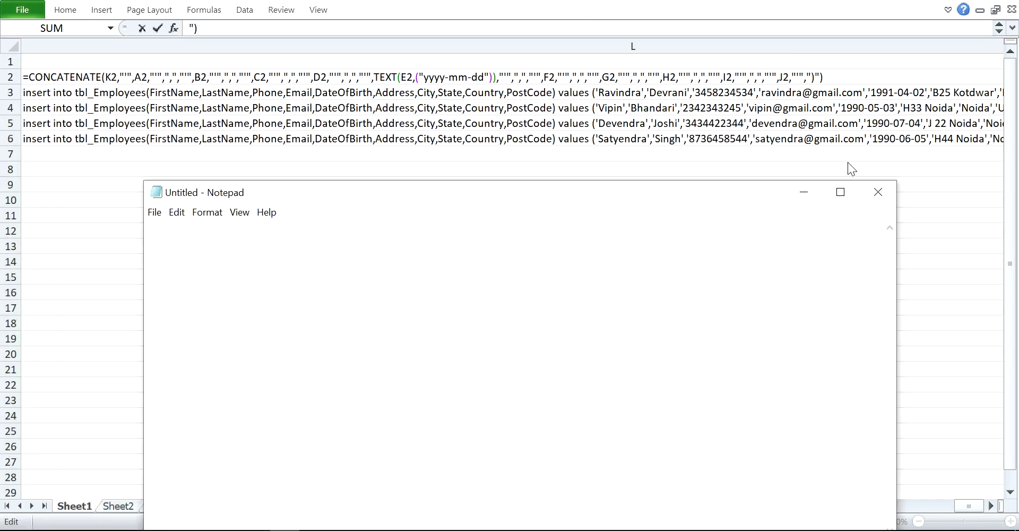
{"action": "left_click", "coordinate": [840, 192]}
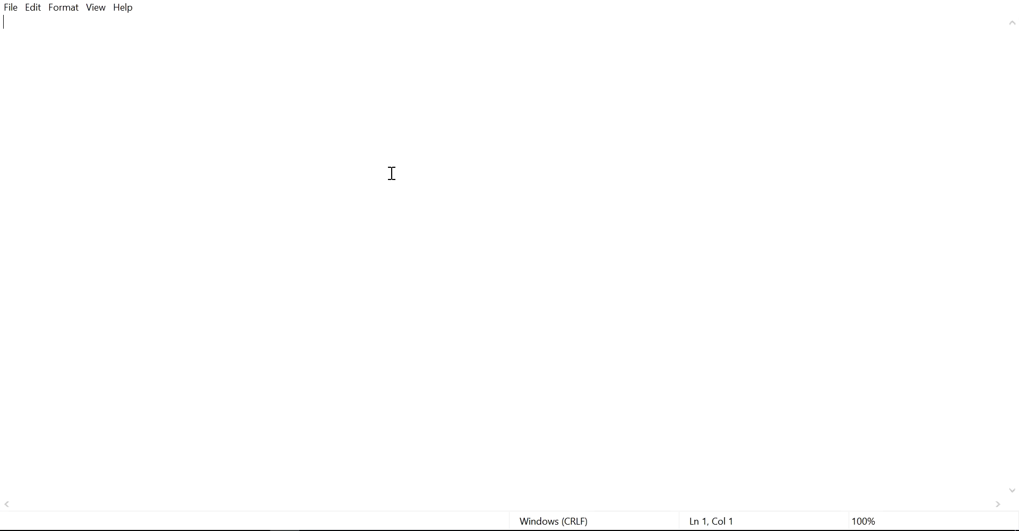
{"action": "key", "text": "ctrl+v"}
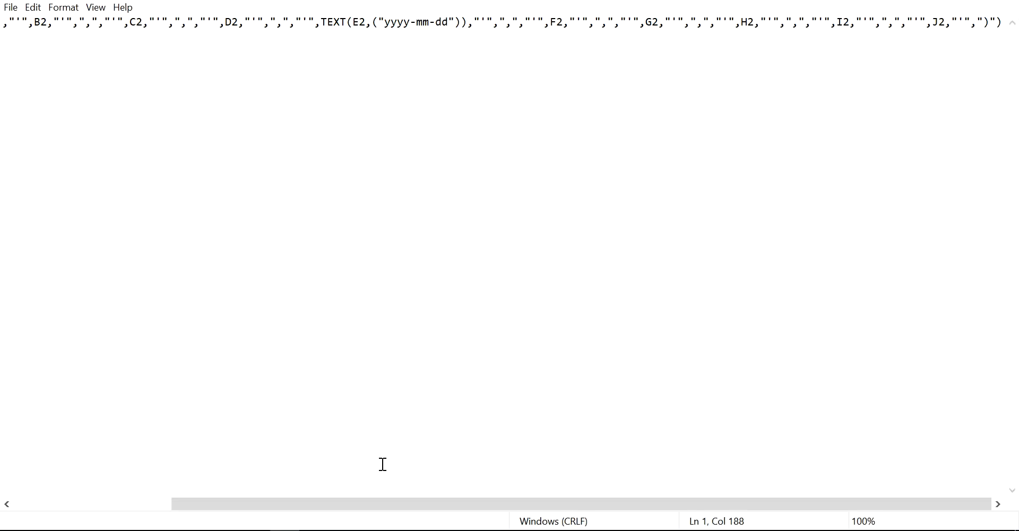
Step: Examine the quote and comma separators around the cell references in the pasted formula, through to its closing parenthesis
{"action": "left_click_drag", "start_coordinate": [377, 503], "coordinate": [3, 466]}
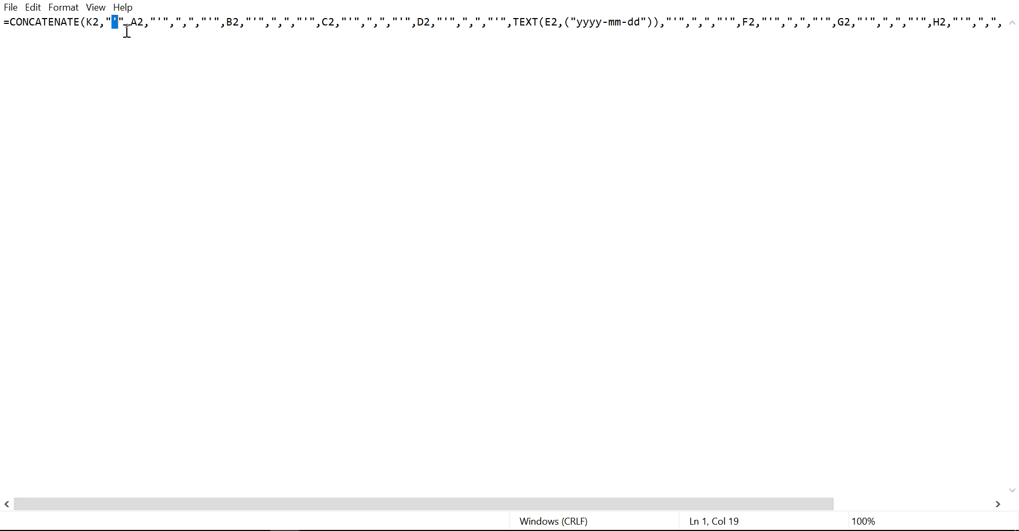
{"action": "left_click_drag", "start_coordinate": [122, 22], "coordinate": [126, 24]}
{"action": "left_click", "coordinate": [114, 21]}
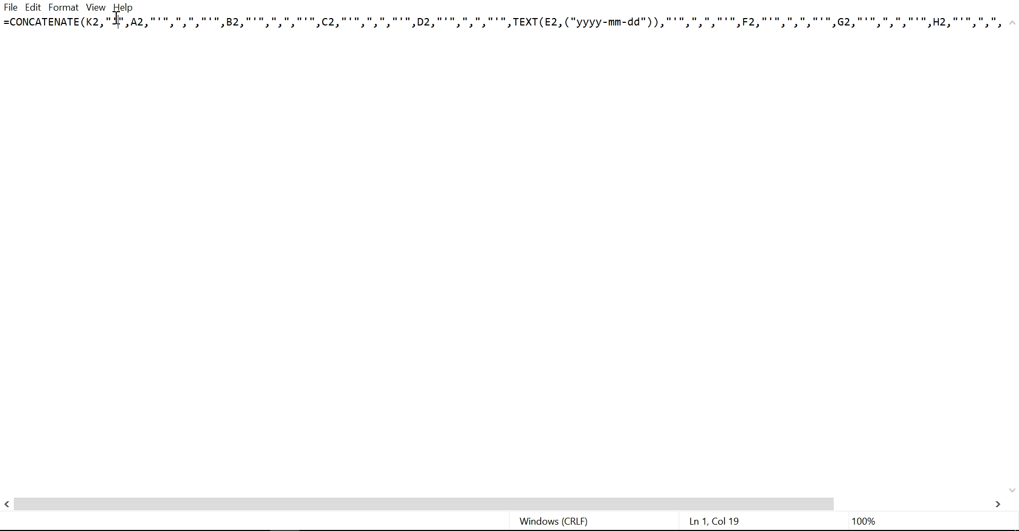
{"action": "left_click_drag", "start_coordinate": [151, 22], "coordinate": [154, 22]}
{"action": "left_click", "coordinate": [158, 17]}
{"action": "left_click_drag", "start_coordinate": [157, 22], "coordinate": [170, 21]}
{"action": "left_click", "coordinate": [169, 23]}
{"action": "left_click", "coordinate": [173, 28]}
{"action": "left_click_drag", "start_coordinate": [181, 24], "coordinate": [185, 23]}
{"action": "left_click", "coordinate": [186, 25]}
{"action": "left_click", "coordinate": [186, 23]}
{"action": "double_click", "coordinate": [188, 23]}
{"action": "left_click", "coordinate": [187, 22]}
{"action": "left_click_drag", "start_coordinate": [189, 23], "coordinate": [196, 22]}
{"action": "left_click", "coordinate": [195, 22]}
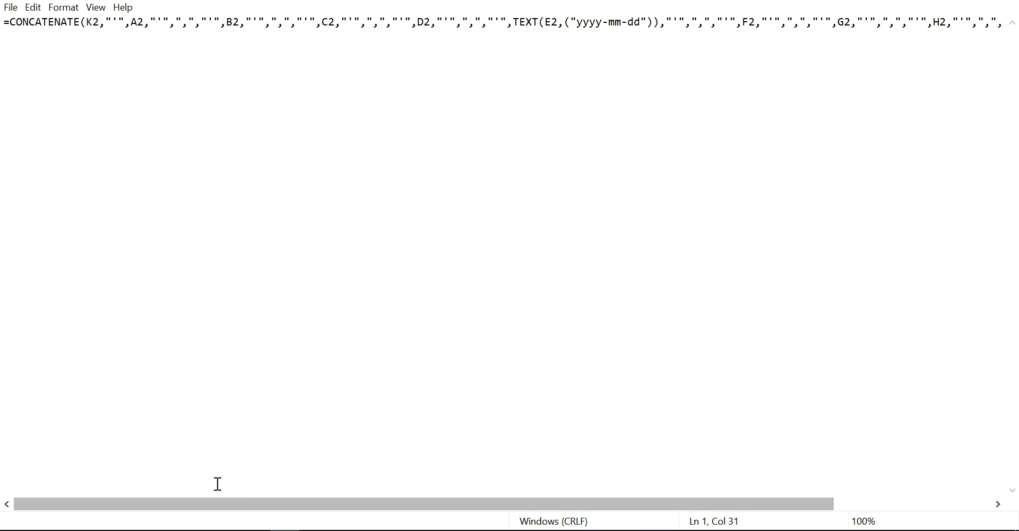
{"action": "left_click_drag", "start_coordinate": [332, 504], "coordinate": [796, 480]}
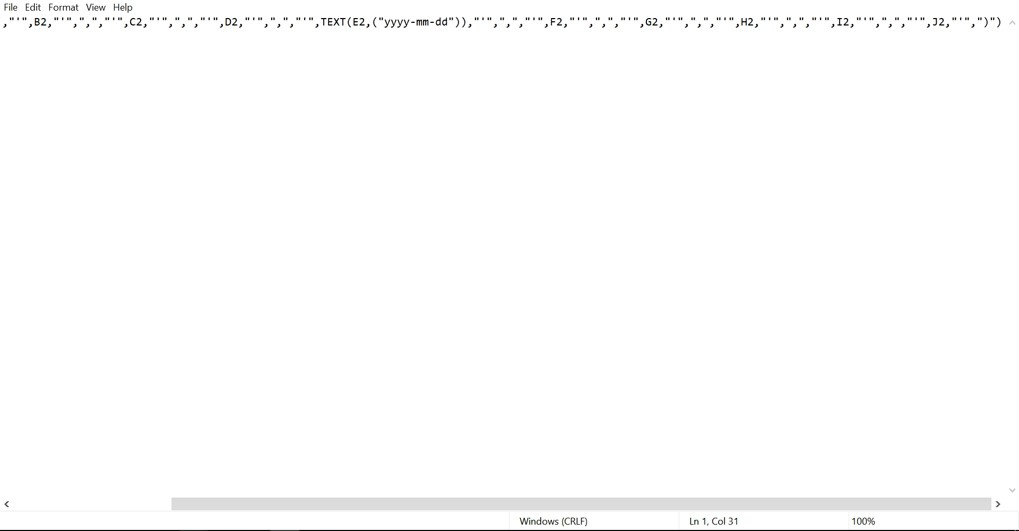
Step: Return from Notepad to the Excel workbook and the formula being edited in cell L2
{"action": "key", "text": "alt+Tab"}
{"action": "left_click", "coordinate": [307, 169]}
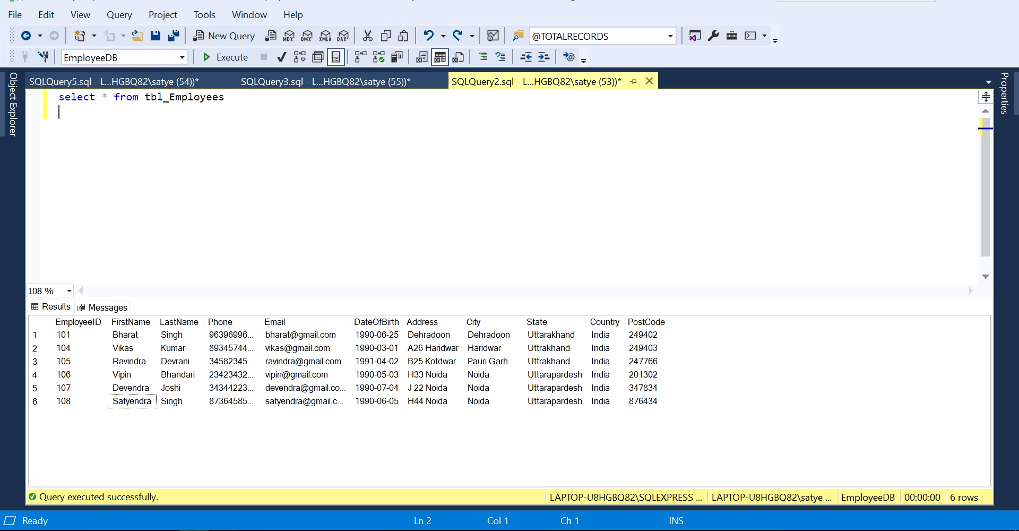
{"action": "left_click", "coordinate": [146, 452]}
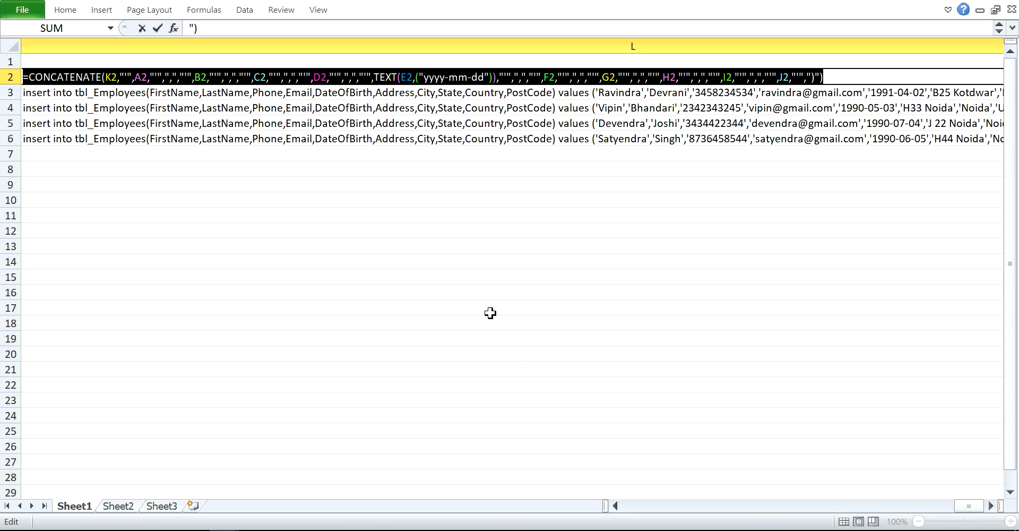
{"action": "left_click", "coordinate": [461, 277]}
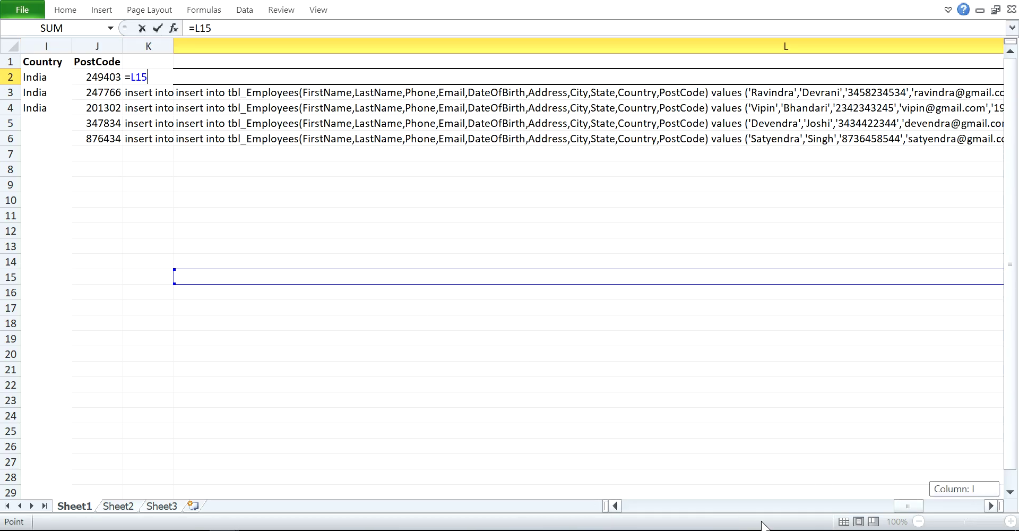